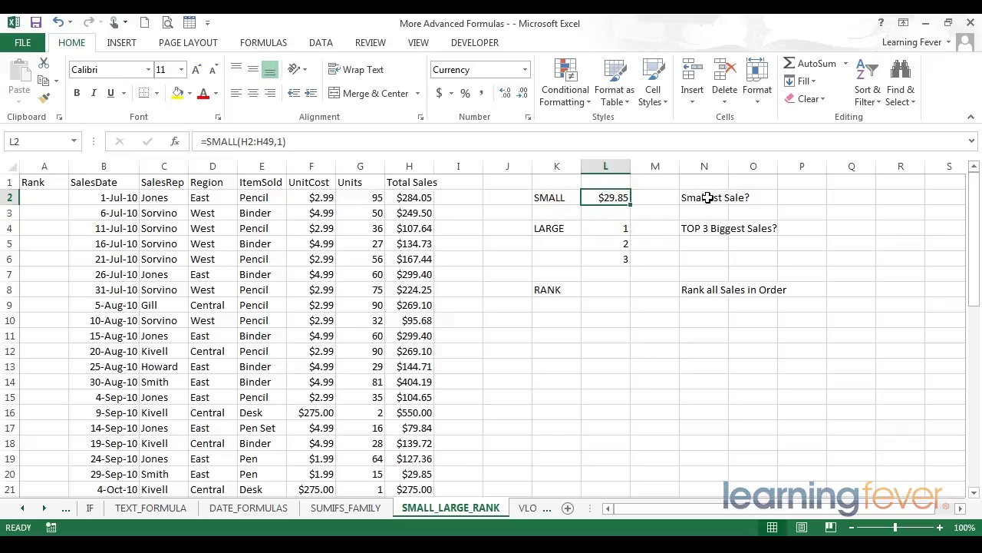
Replace the formula in L2 with =SMALL(H2:H49,1) to return the smallest sale
click(617, 197)
drag(204, 144, 383, 144)
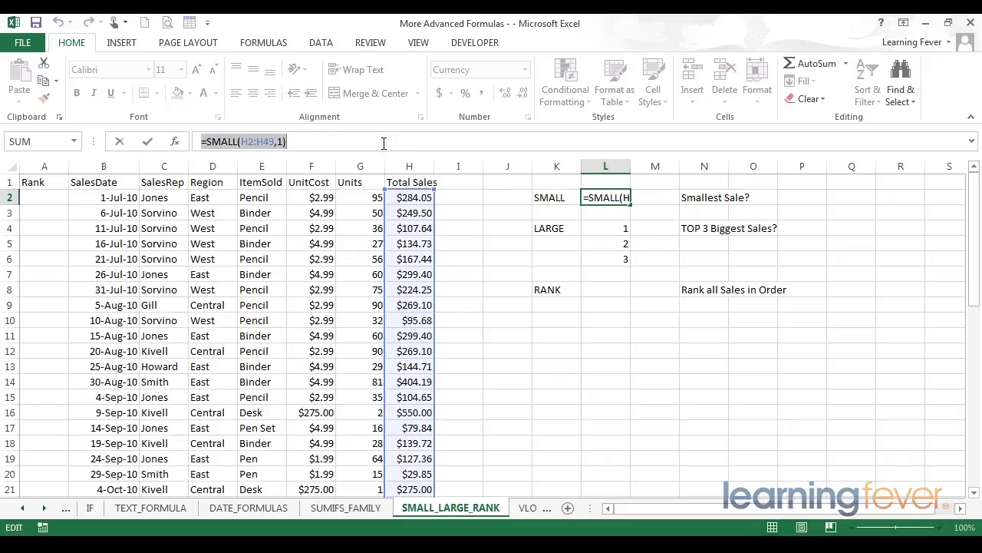
text(=)
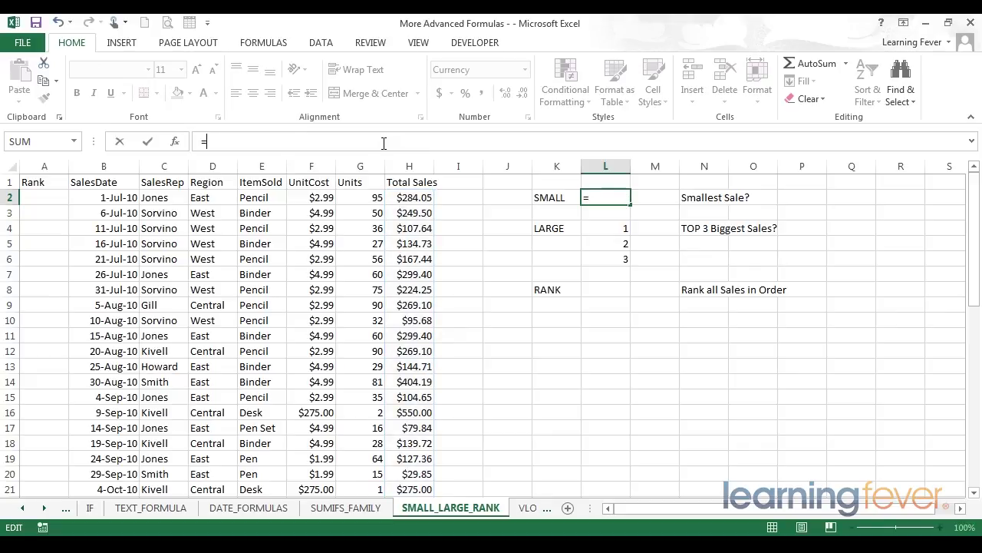
text(small()
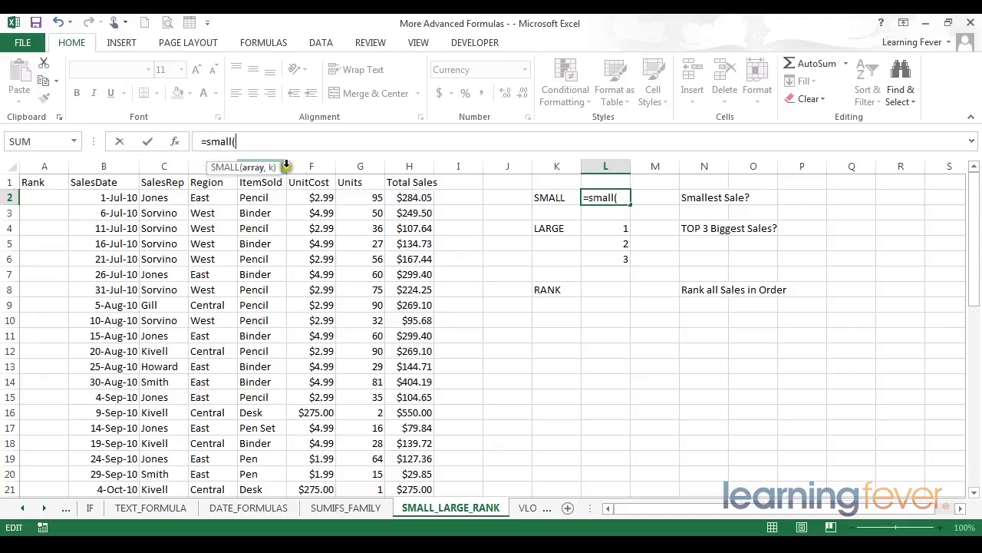
click(407, 197)
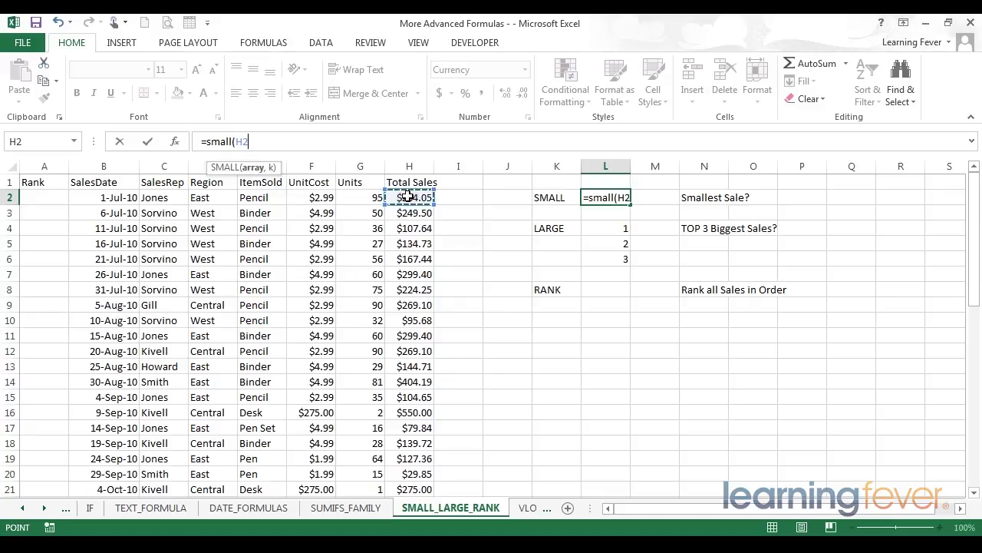
key(ctrl+shift+Down)
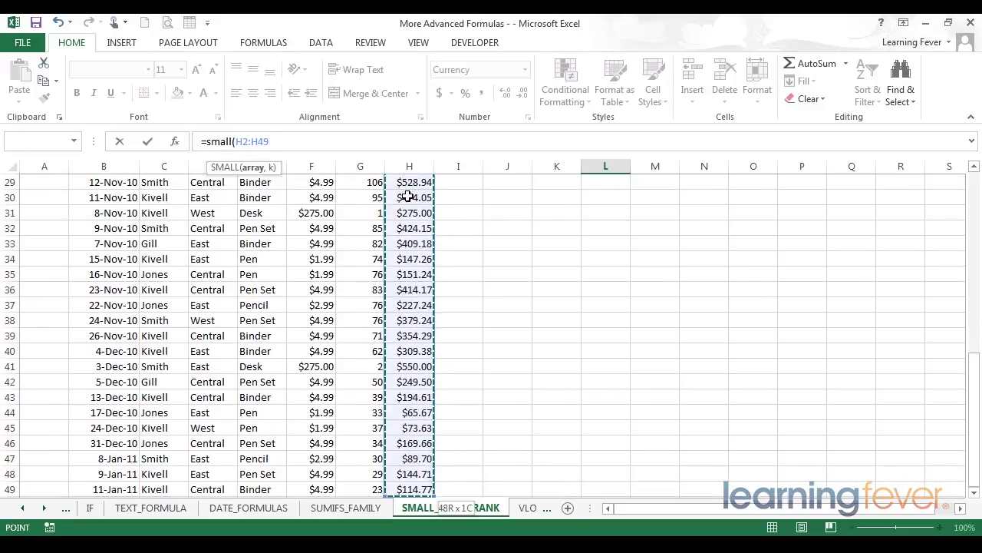
text(,)
scroll(531, 310, up, 10)
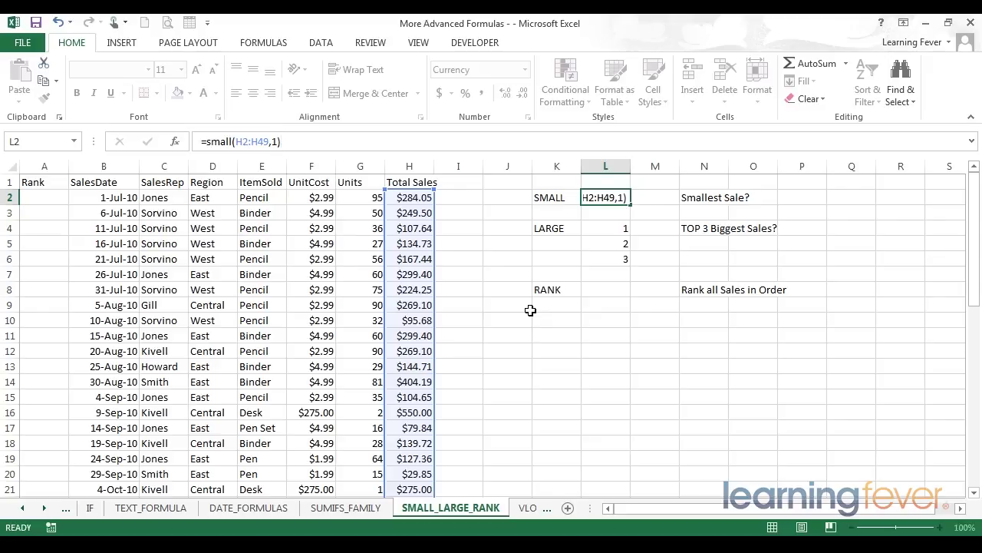
key(Return)
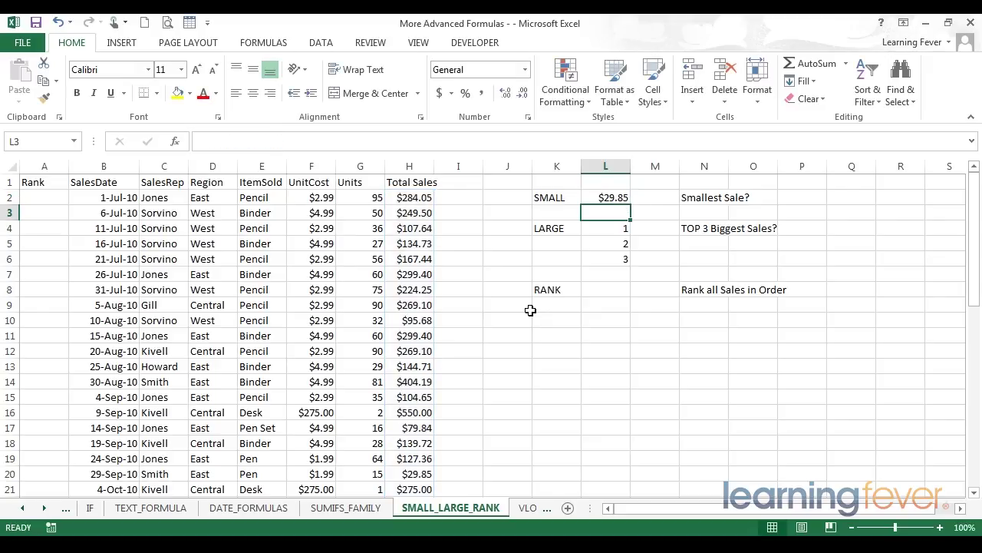
Check the minimum of the Total Sales values in H2:H49 against the SMALL result
drag(406, 197, 420, 462)
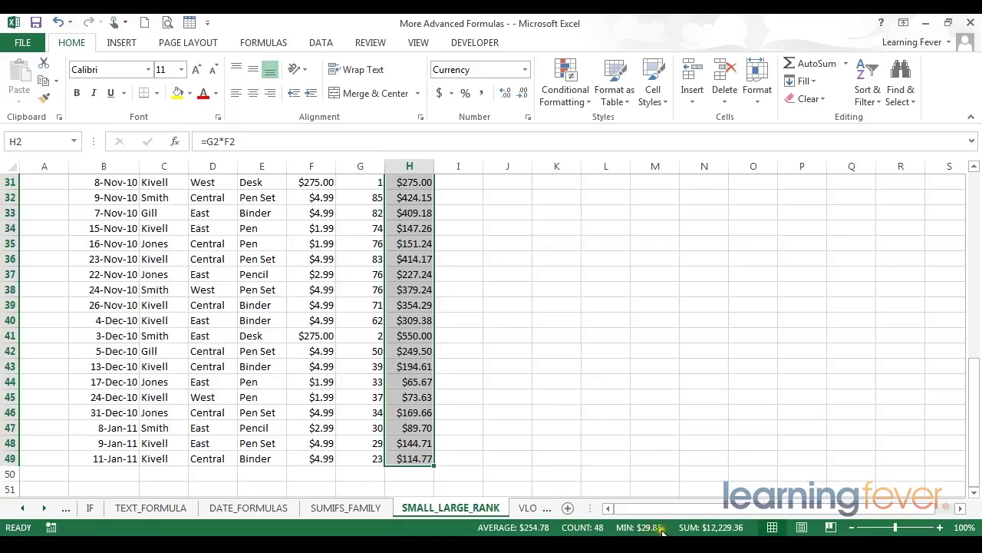
click(576, 258)
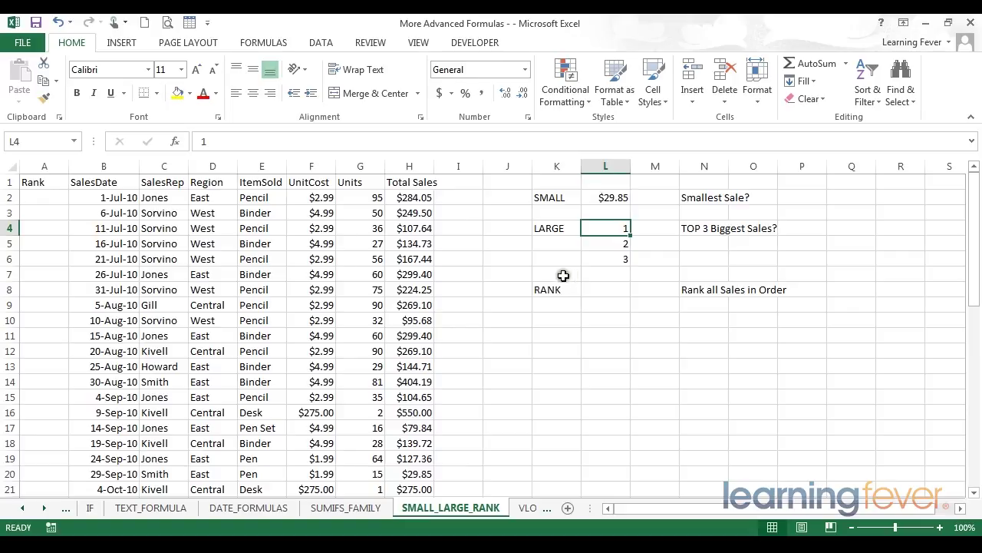
Enter =LARGE(H2:H49,L4) in M4 to return the biggest sale
click(642, 223)
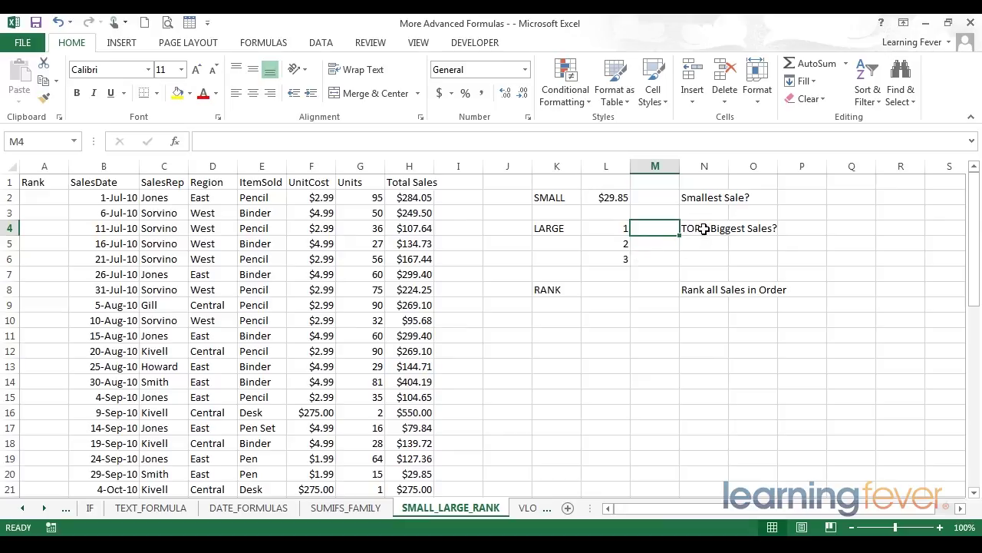
text(=)
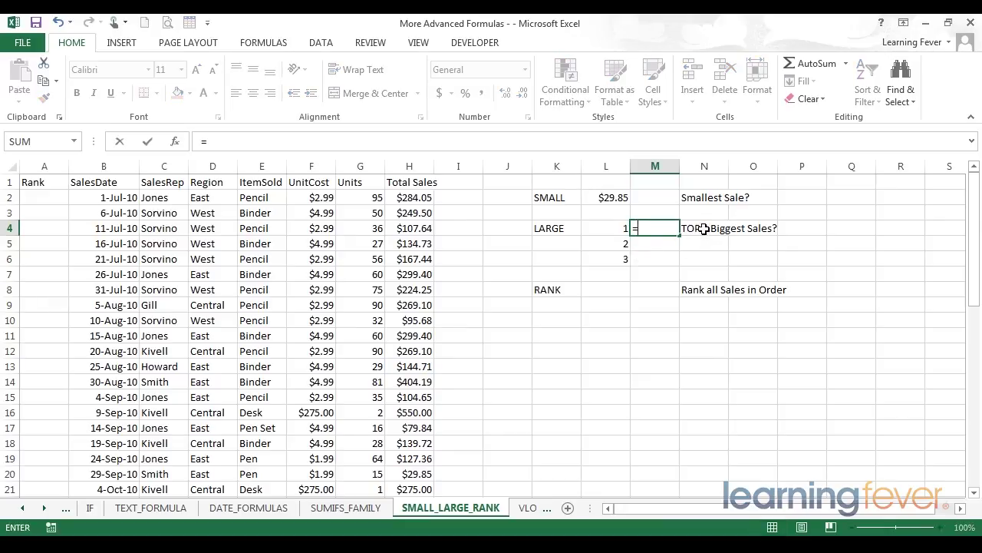
text(LARGE()
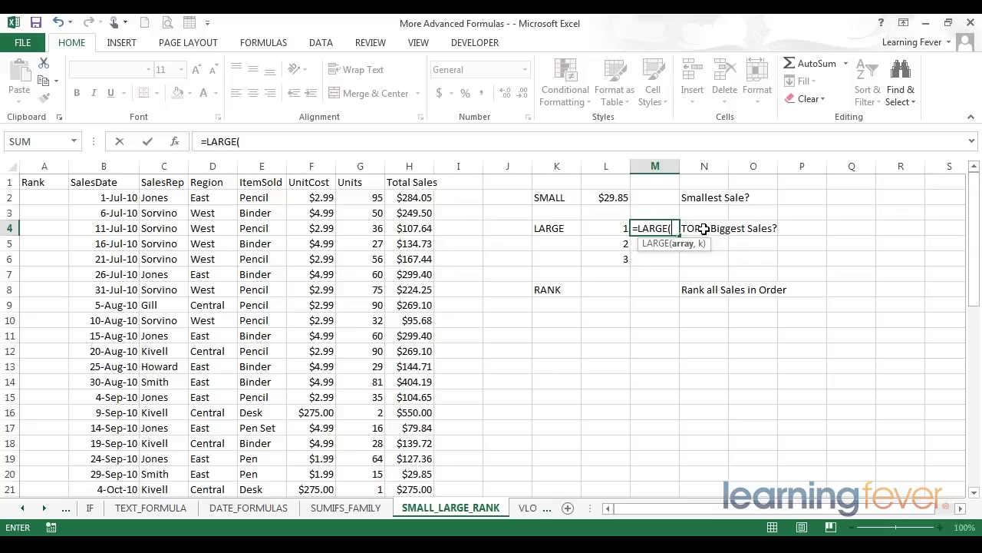
click(427, 197)
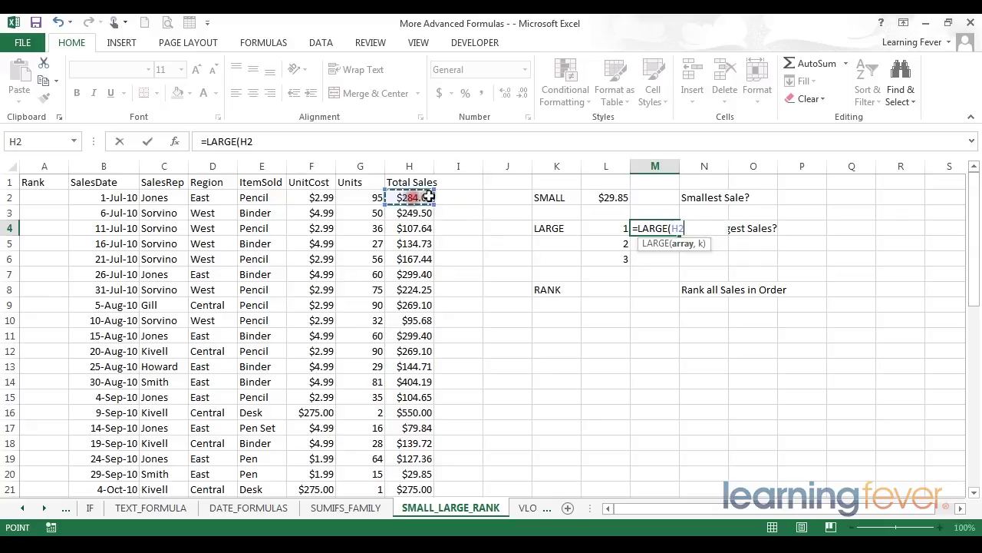
key(ctrl+shift+Down)
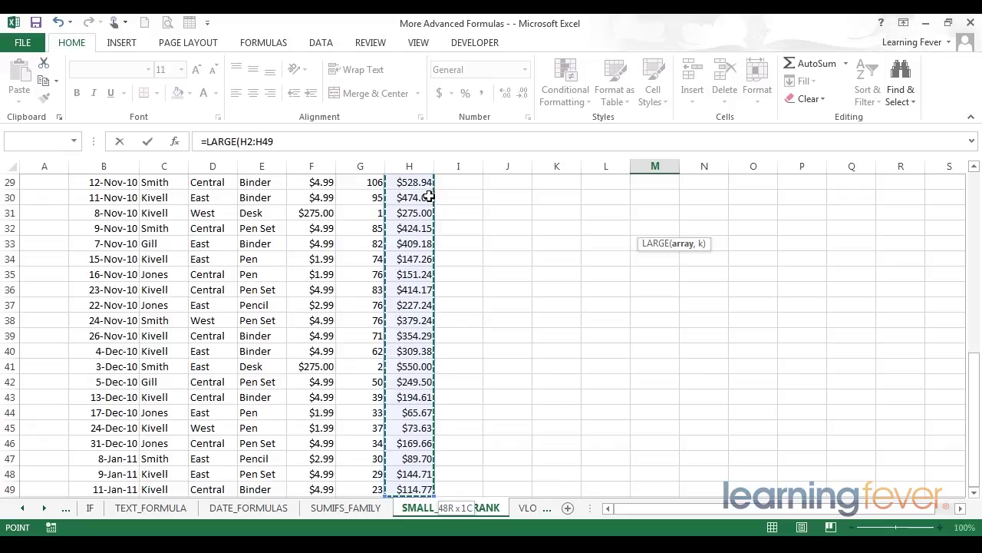
text(,)
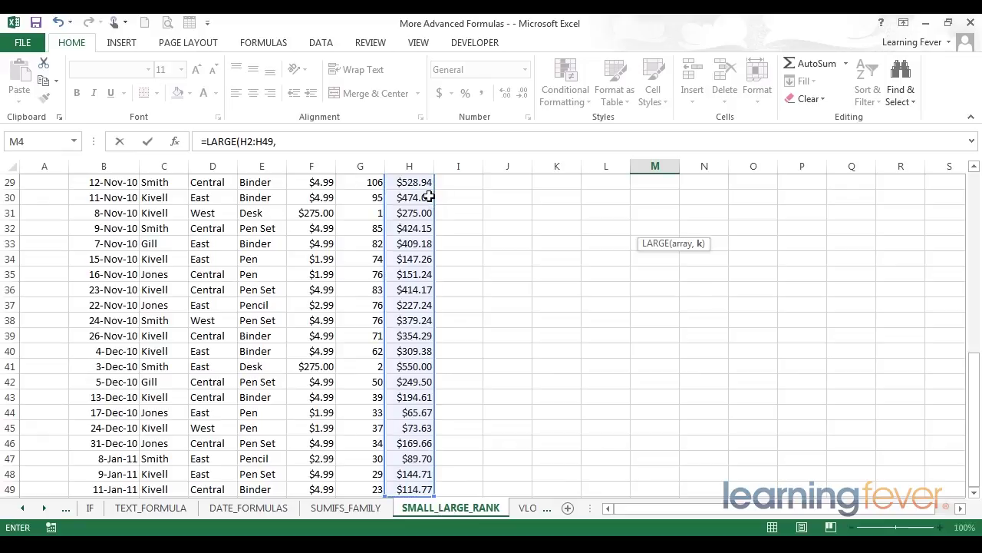
drag(971, 373, 978, 170)
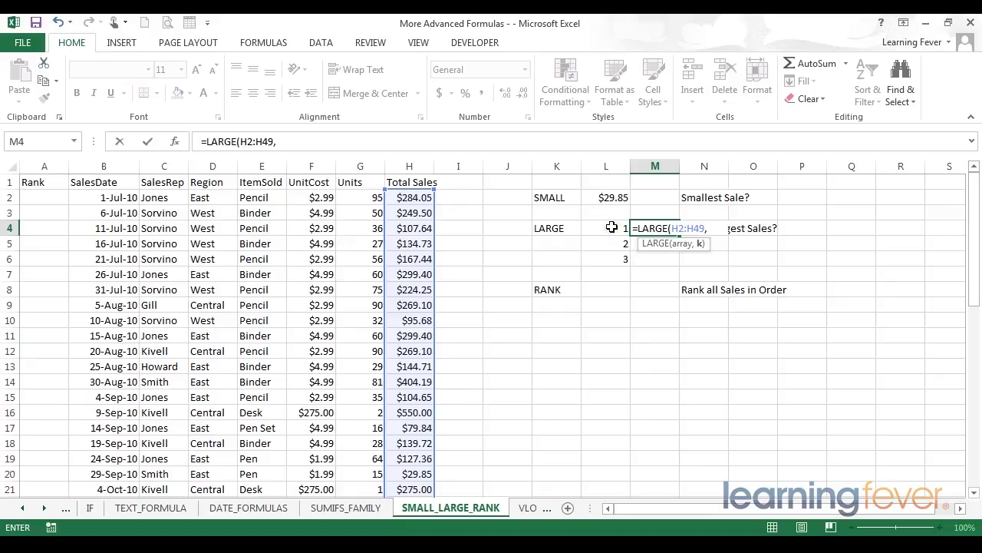
click(612, 227)
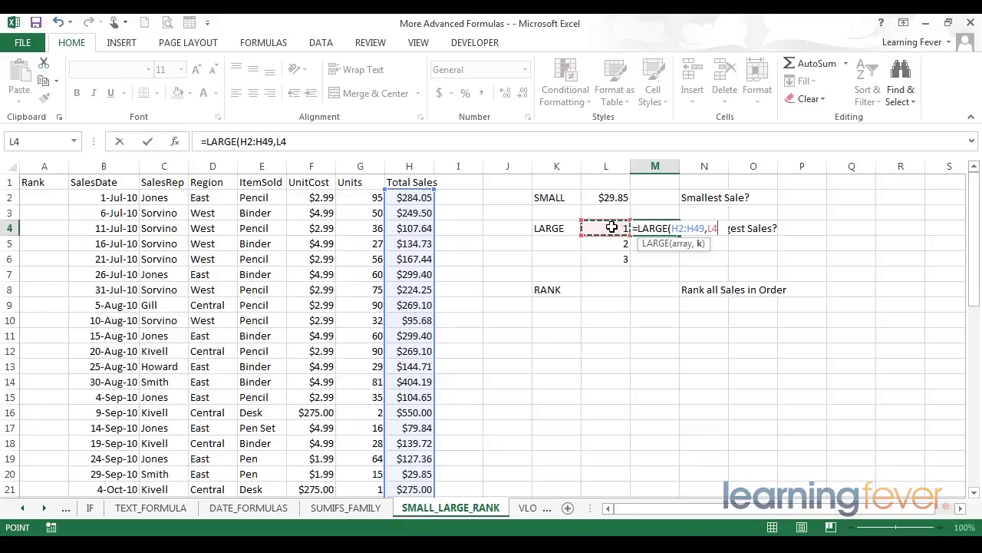
key(Return)
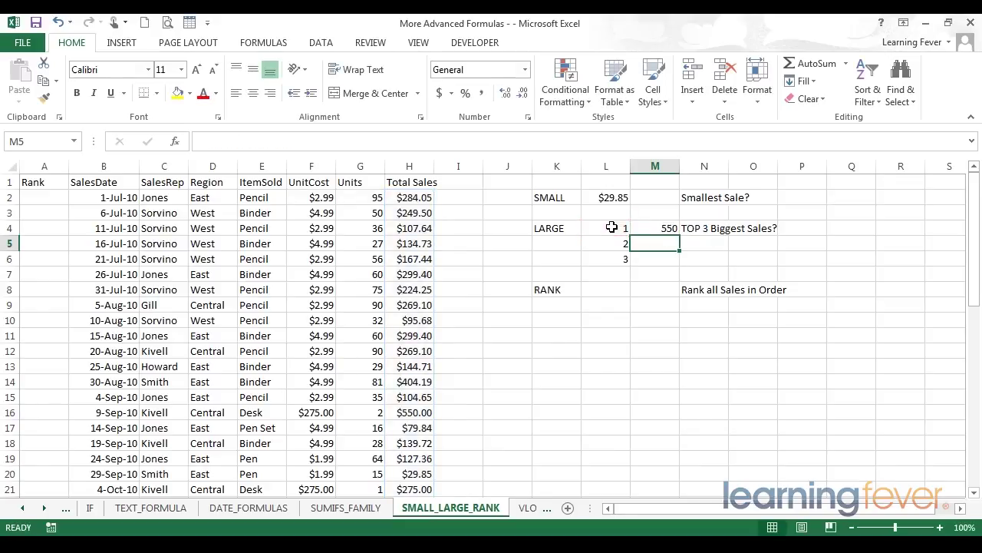
Make the array in M4's LARGE formula absolute as $H$2:$H$49 and fill the formula down to M6
key(Up)
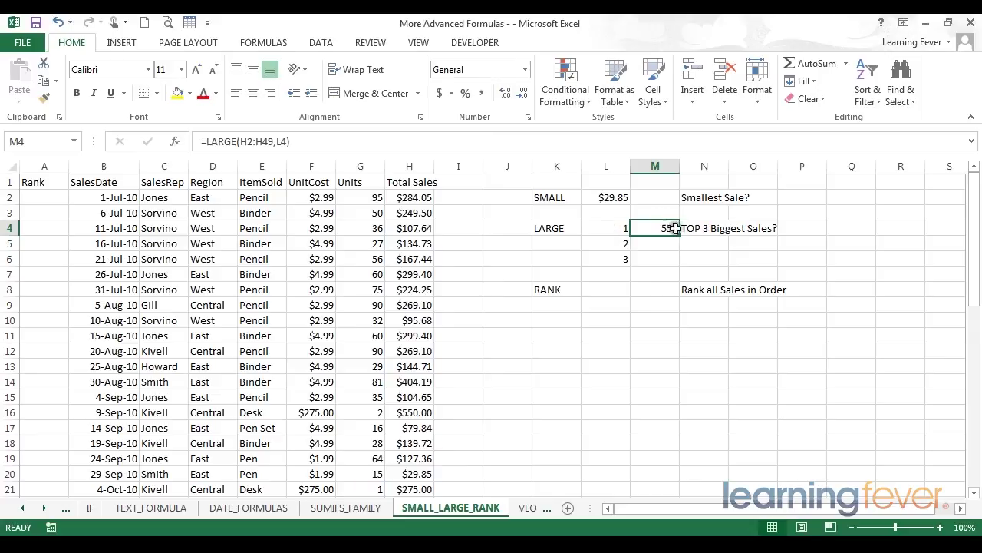
drag(240, 142, 262, 145)
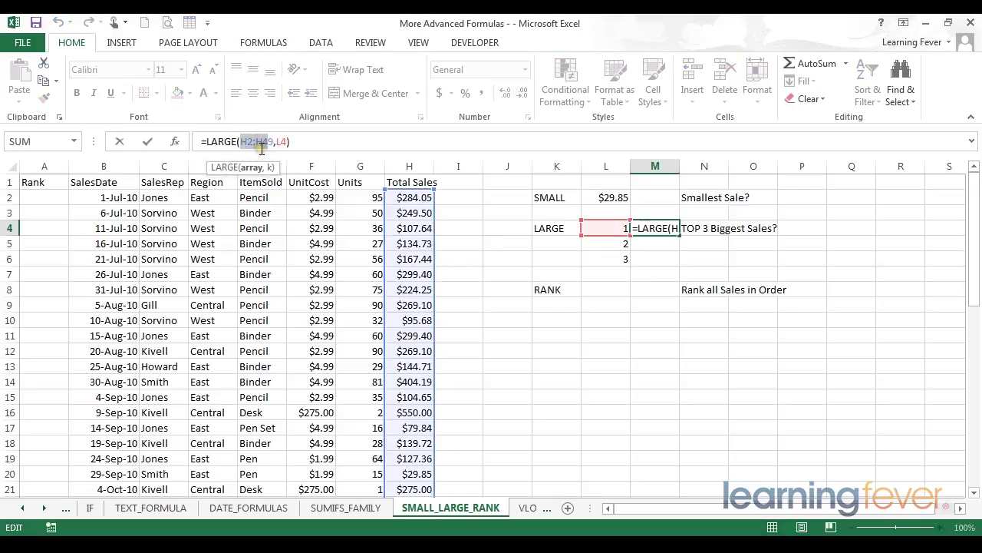
key(F4)
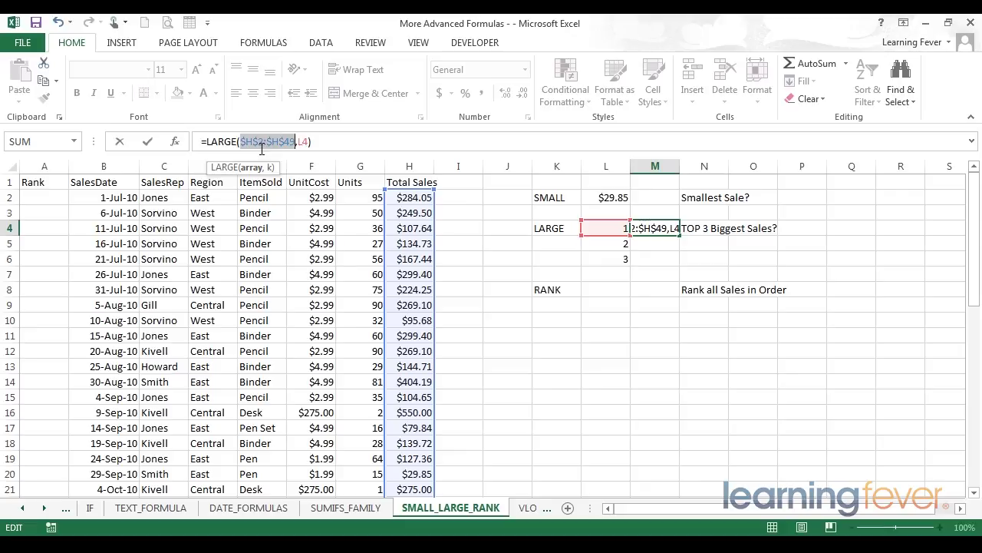
key(Return)
key(Up)
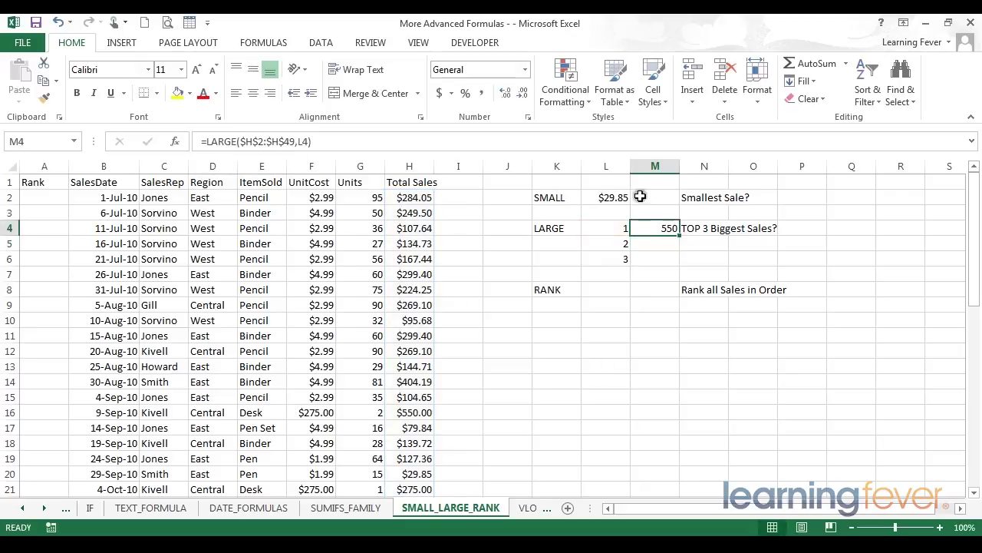
drag(678, 233, 680, 268)
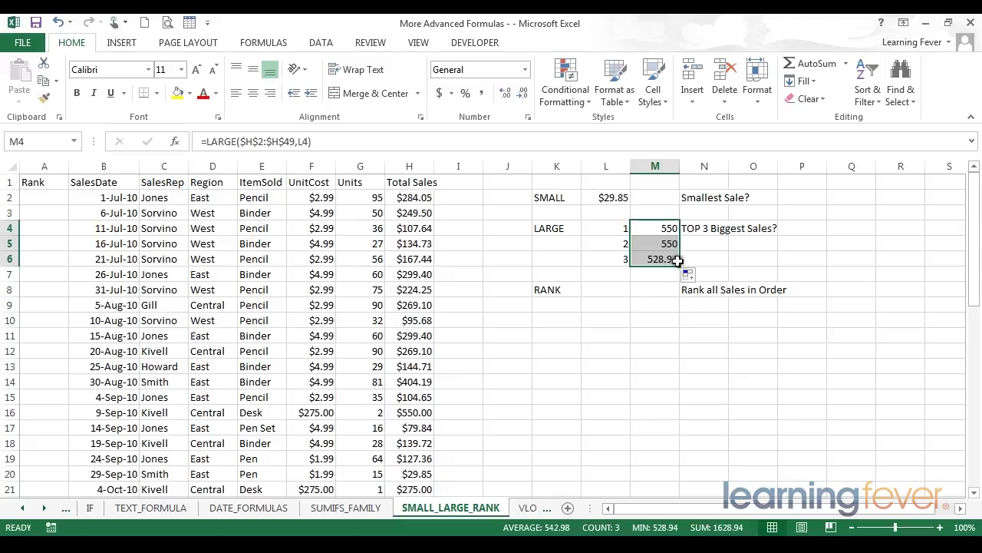
click(679, 266)
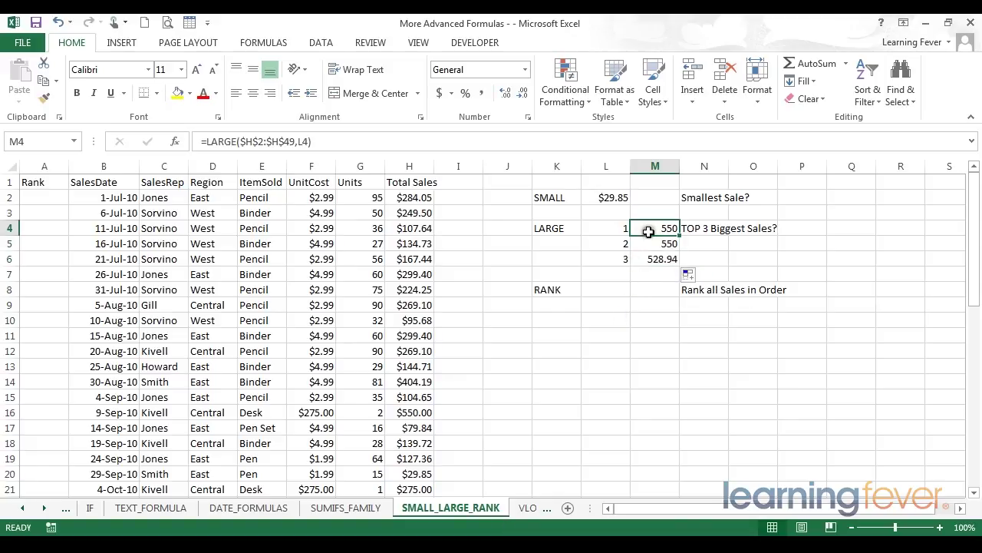
Turn on filtering for the sales table and show only the records with Total Sales of $550.00
drag(644, 230, 671, 243)
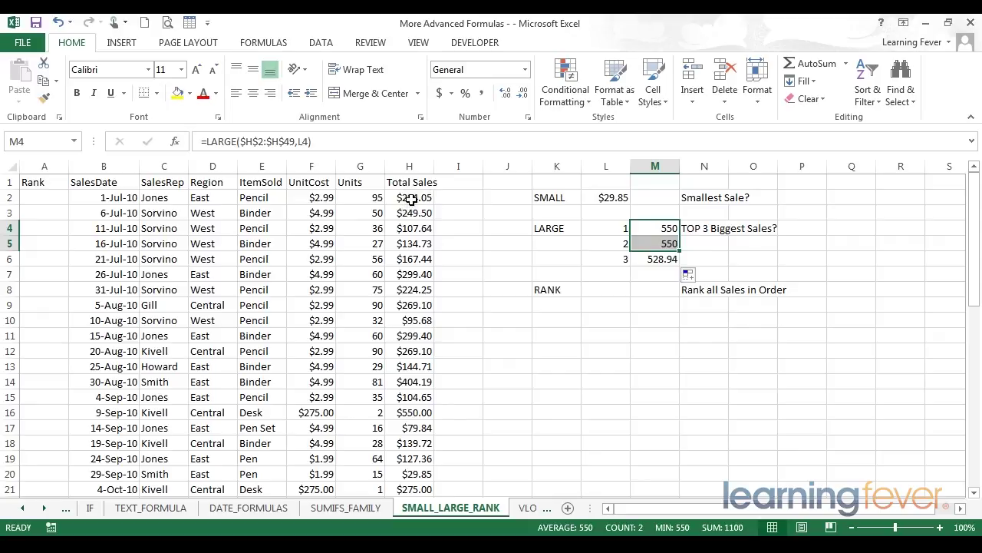
click(645, 227)
drag(645, 227, 654, 243)
click(417, 183)
click(321, 42)
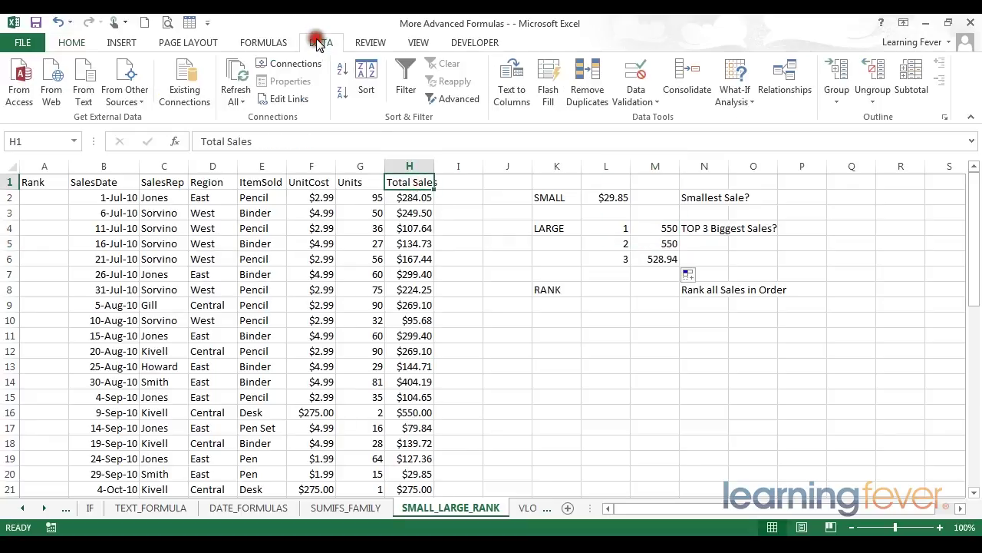
click(398, 75)
click(426, 181)
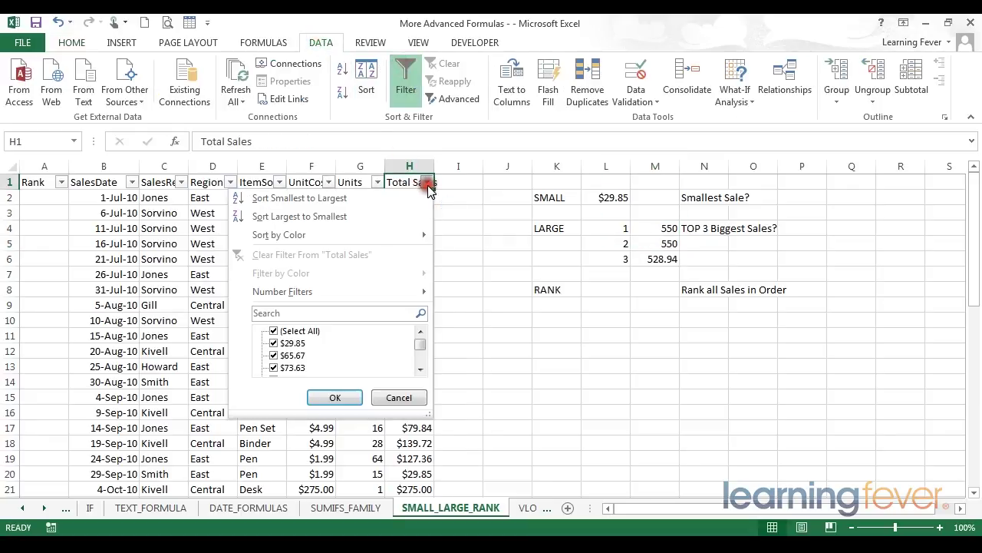
click(274, 331)
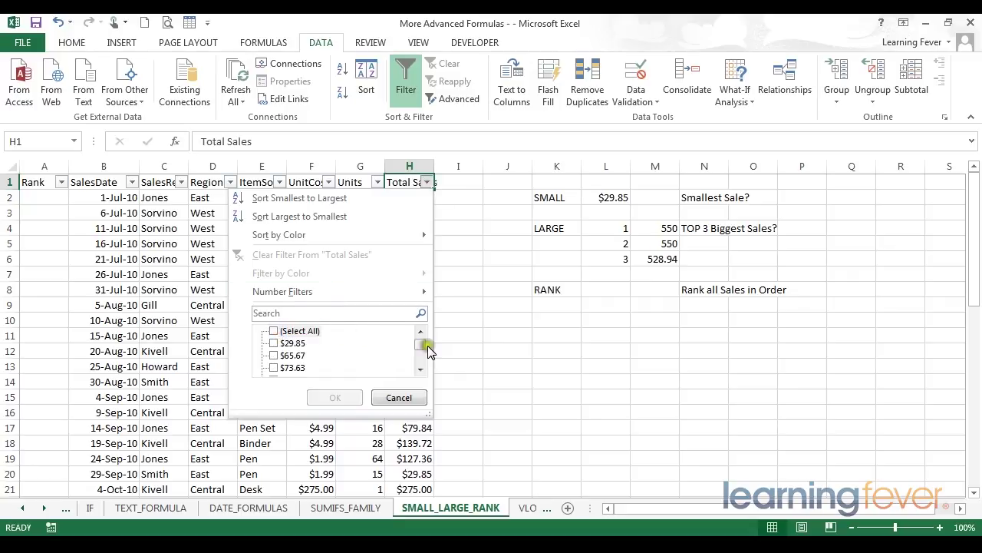
drag(421, 347, 423, 365)
click(274, 368)
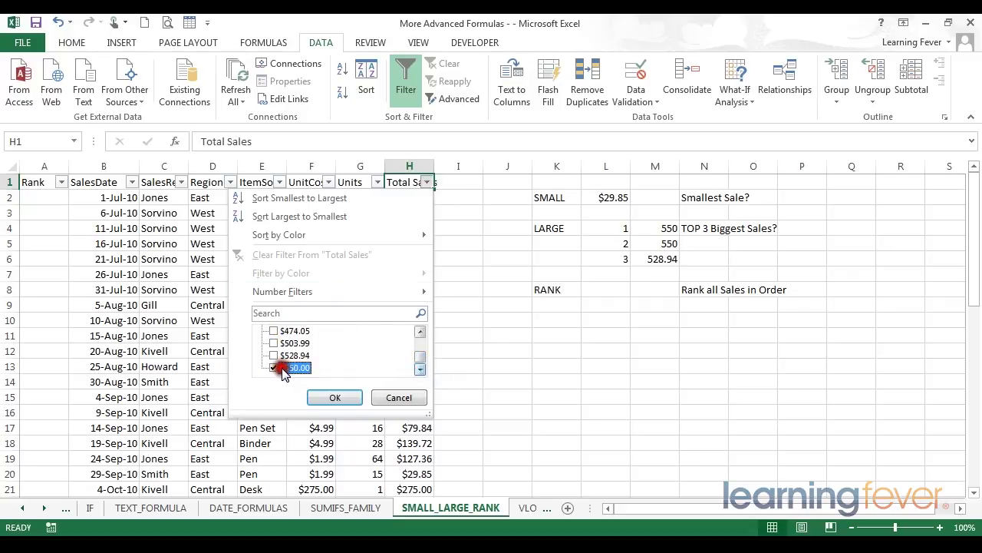
click(335, 397)
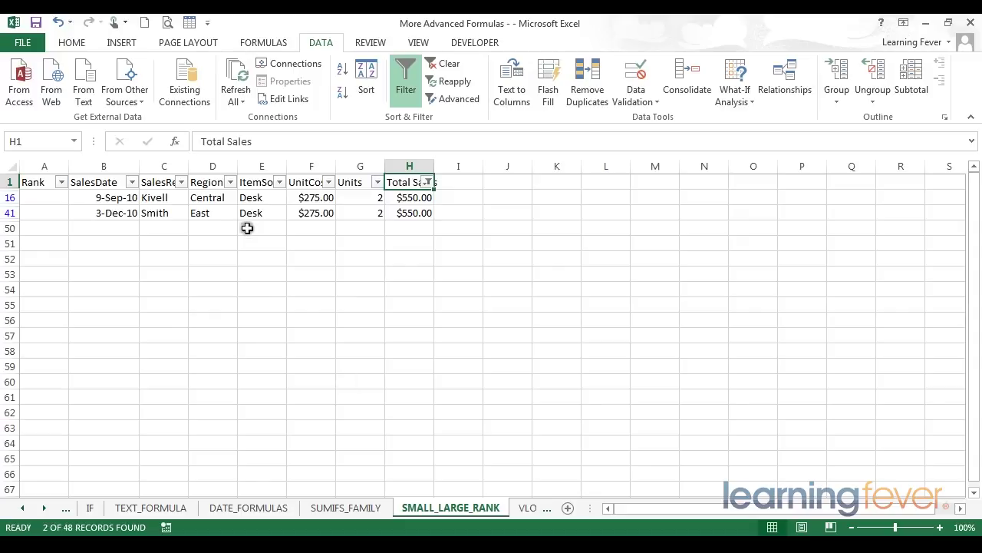
drag(119, 201, 405, 213)
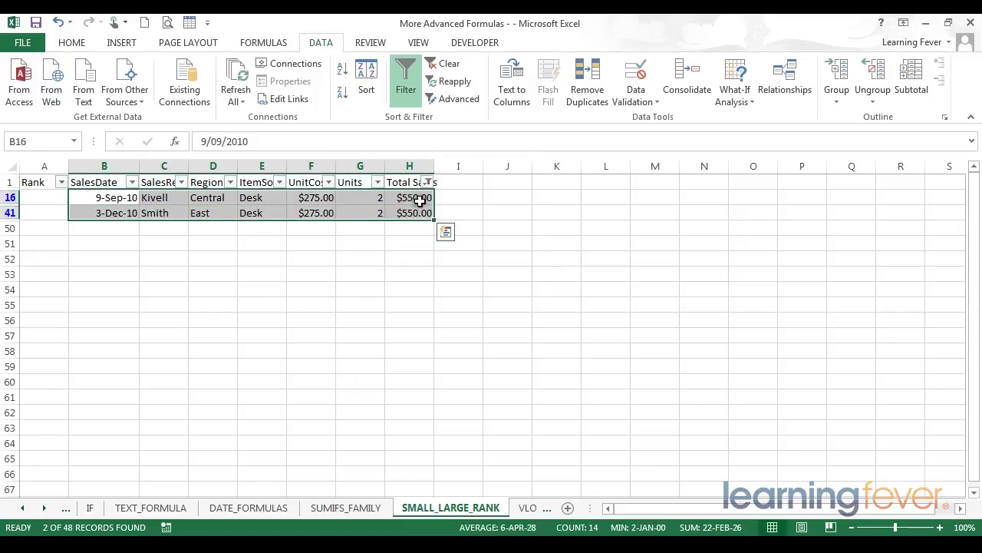
Clear the Total Sales filter and review the top three sales in L4:M6
click(428, 186)
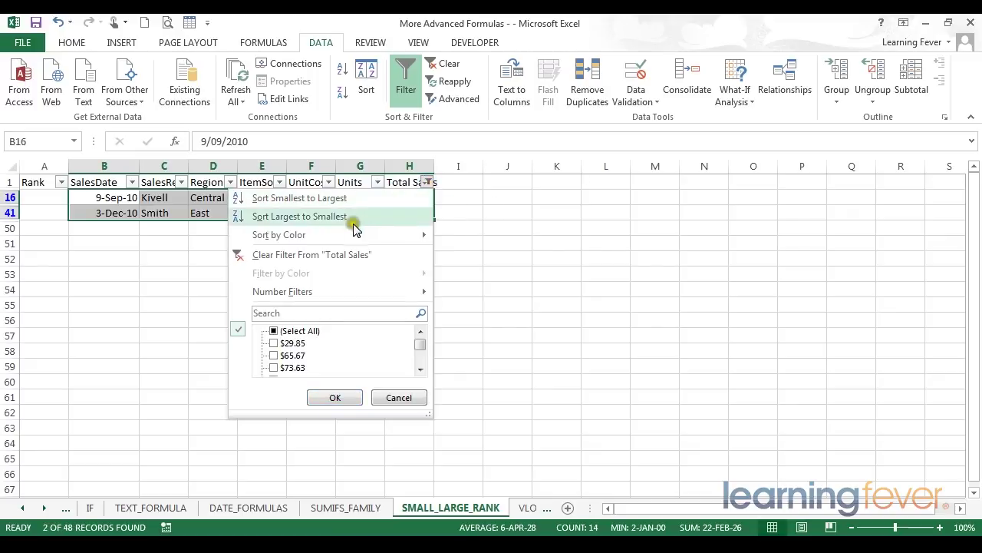
click(347, 259)
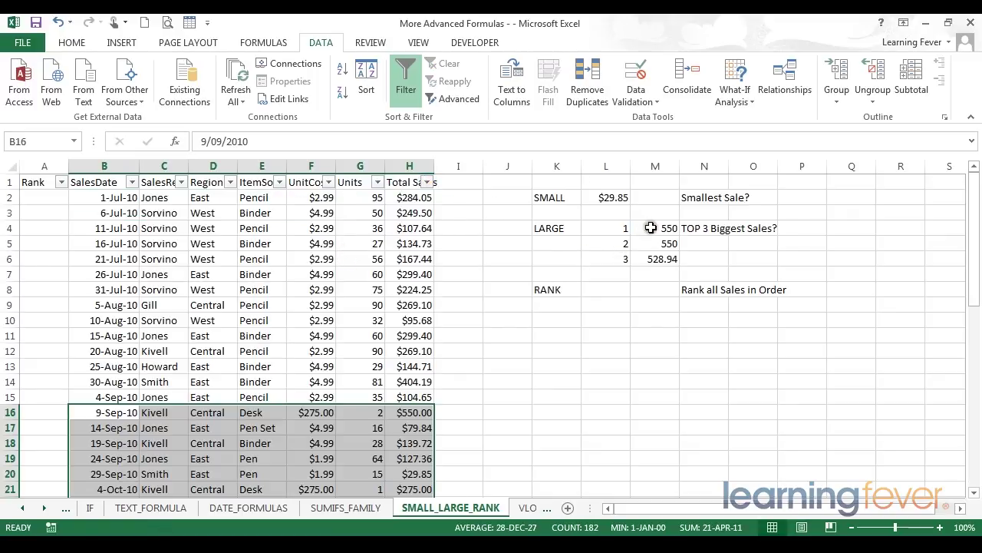
click(650, 230)
drag(620, 228, 660, 244)
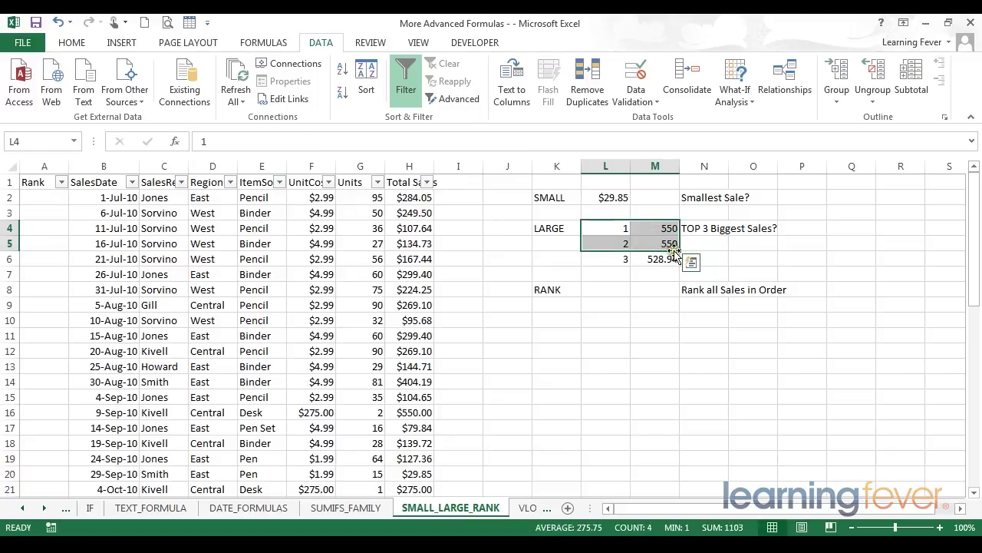
click(660, 258)
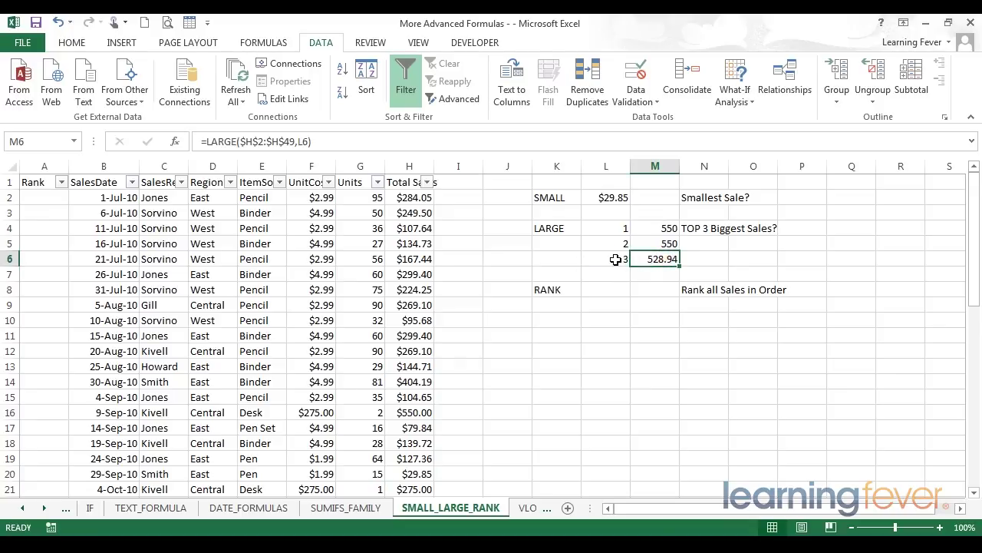
Sort the sales table by Total Sales from largest to smallest and check the first three sales
click(414, 196)
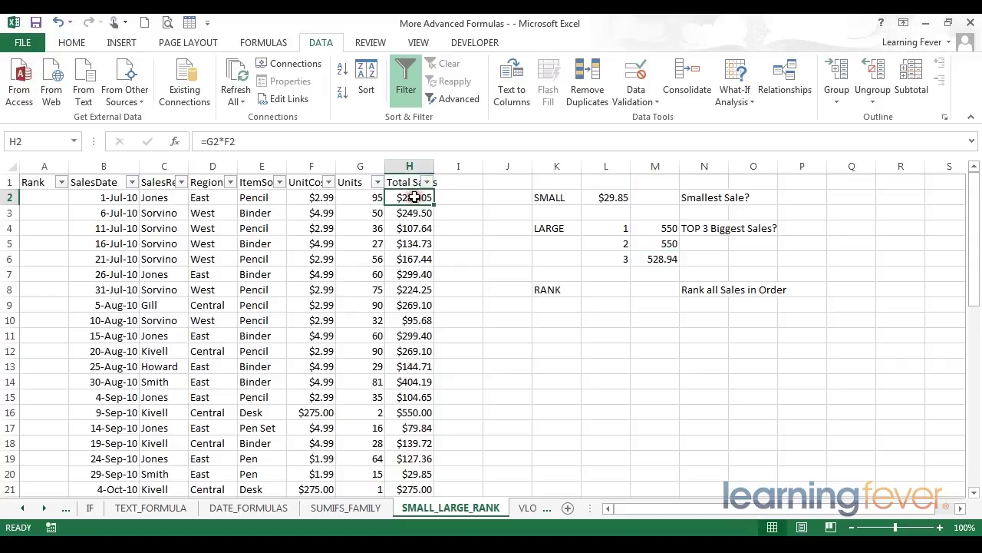
click(343, 93)
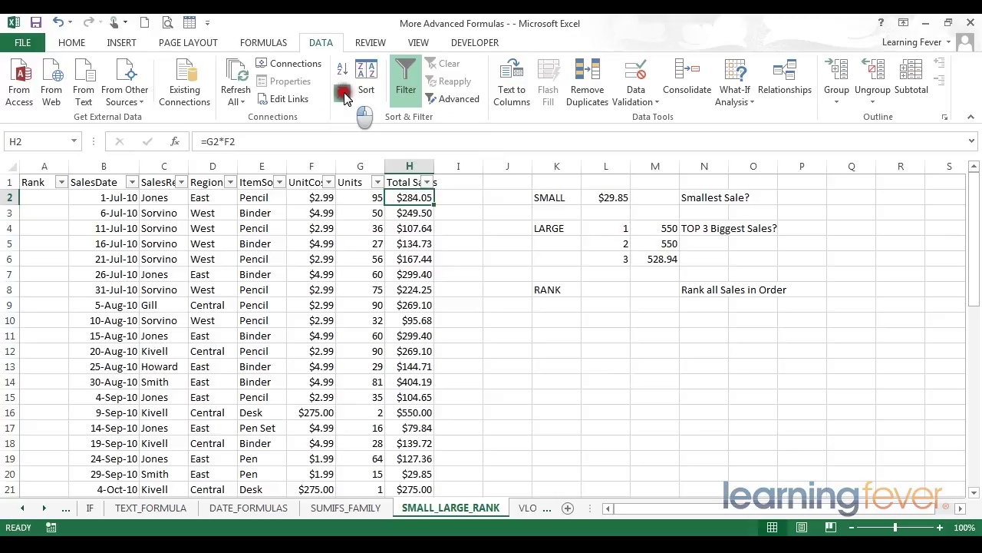
drag(404, 203, 404, 210)
click(406, 228)
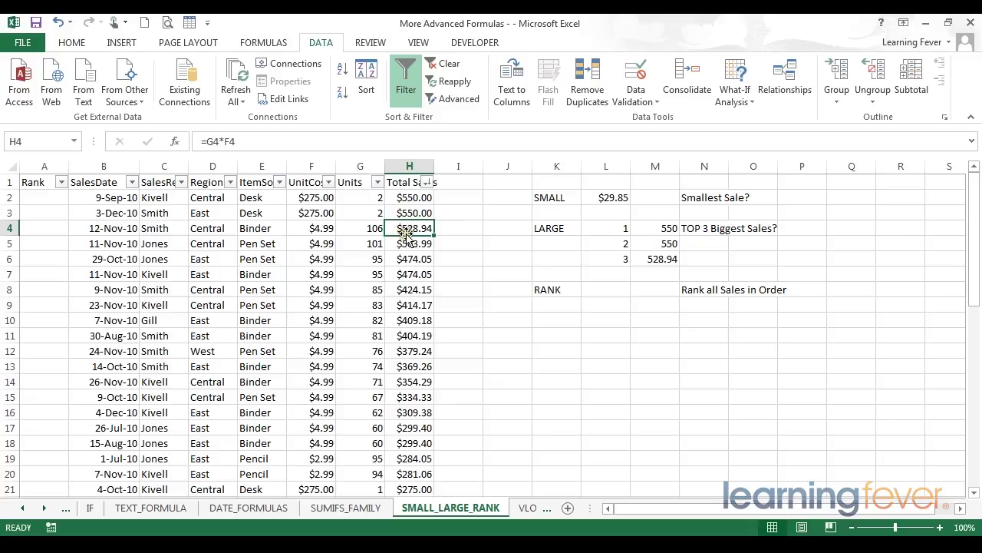
Enter 4 in L7, fill the LARGE formula from M6 down to M7, and check it against H5
click(624, 276)
text(4)
key(Return)
click(660, 258)
drag(678, 266, 684, 283)
click(672, 276)
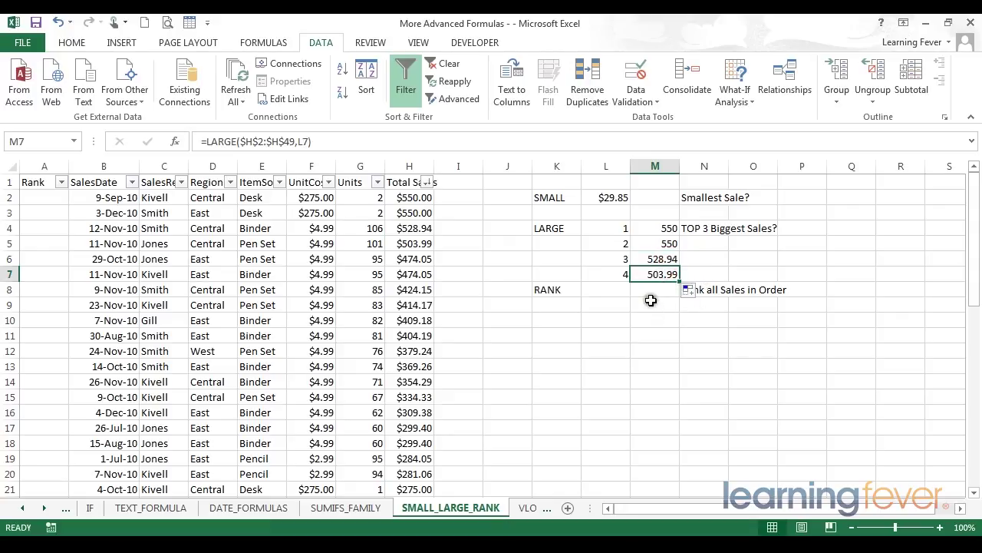
click(428, 244)
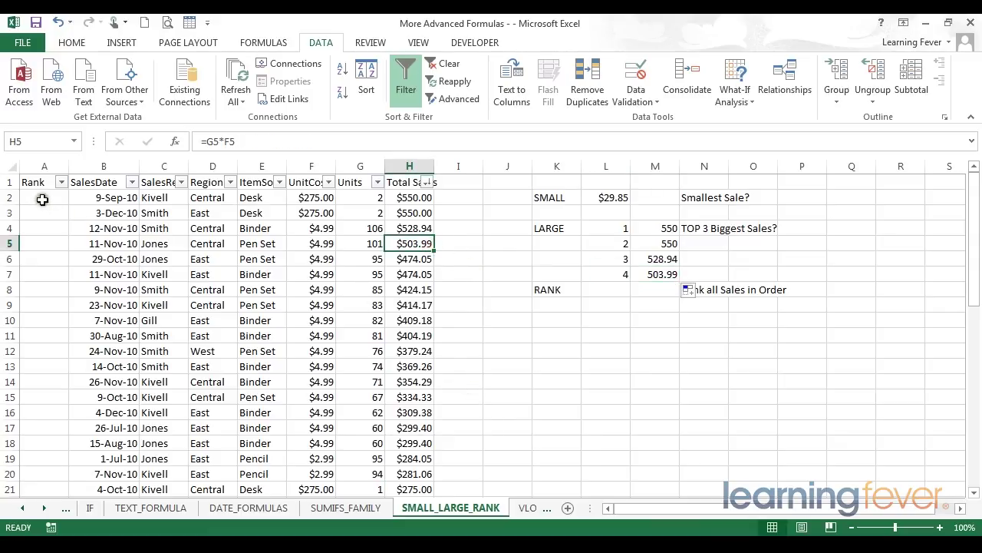
Compare the sales records in columns B to H with the LARGE results in L4:M7
drag(84, 182, 407, 457)
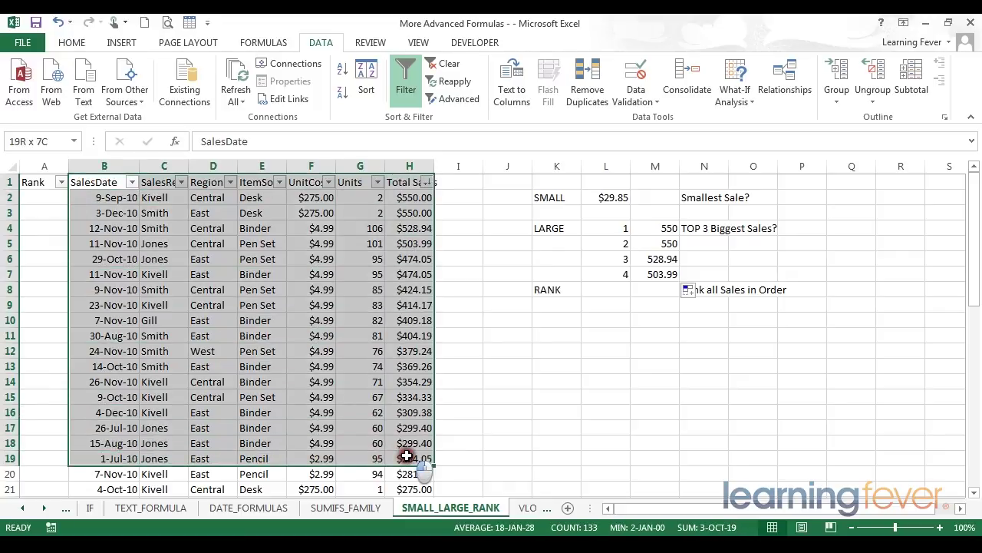
drag(603, 225, 640, 273)
drag(640, 227, 616, 278)
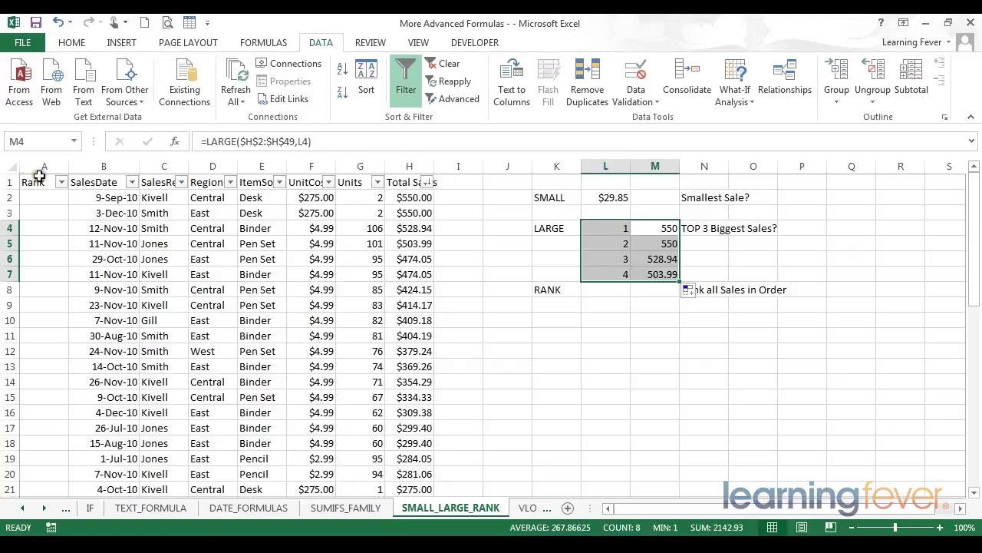
click(107, 196)
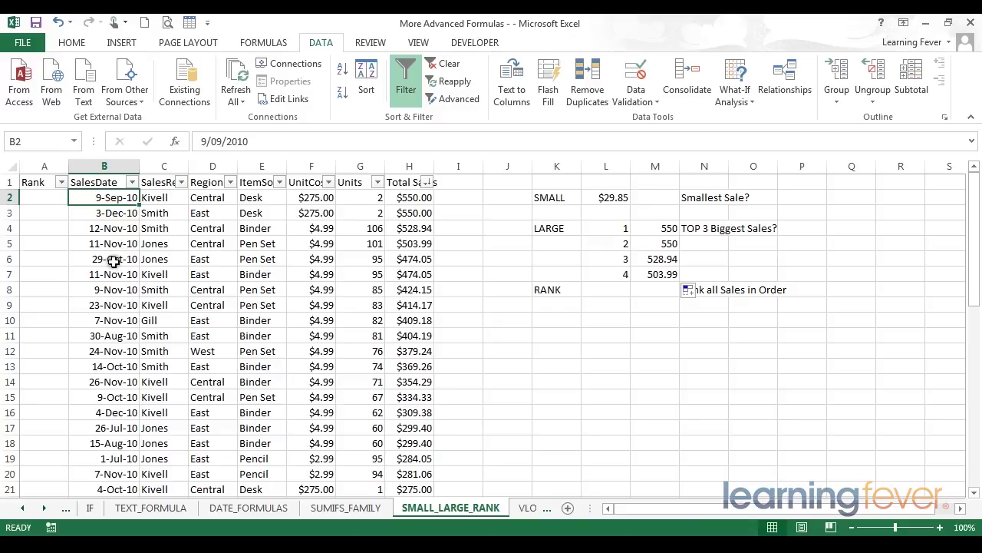
drag(625, 228, 658, 270)
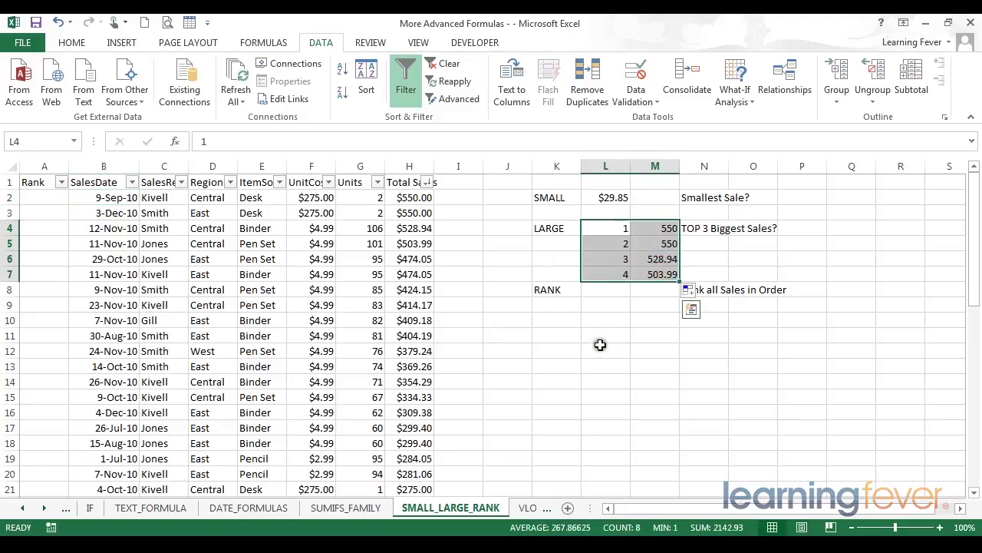
click(655, 260)
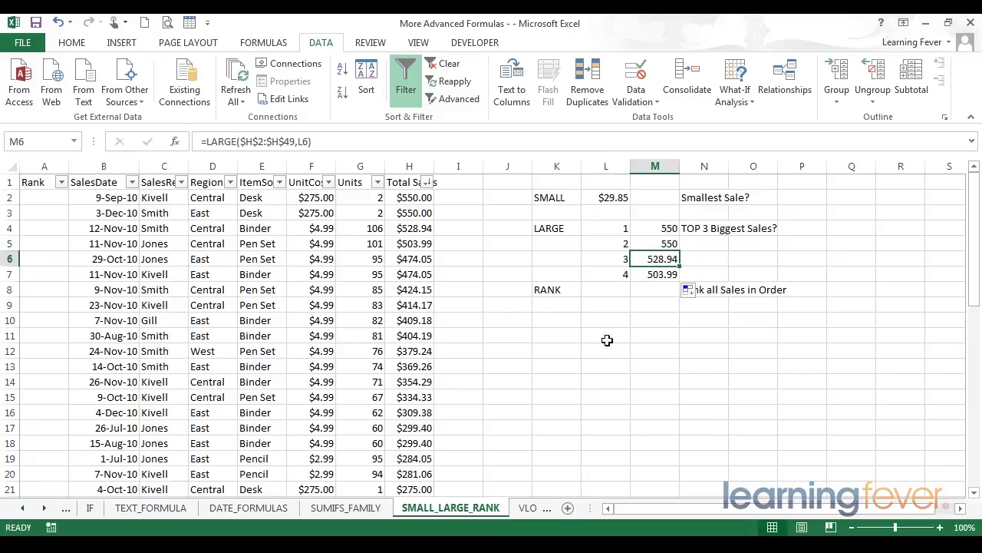
Sort the sales table by SalesDate from oldest to newest
click(606, 290)
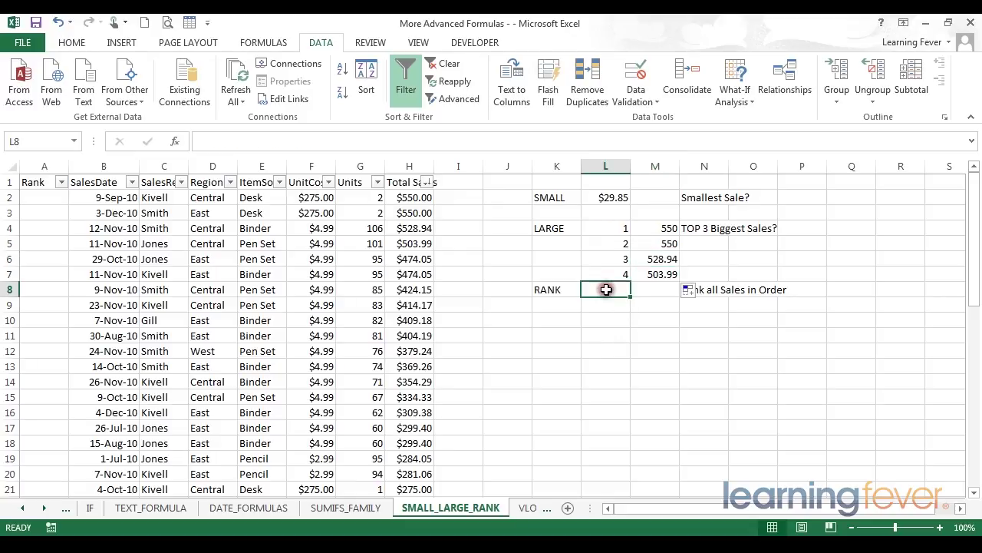
click(132, 184)
click(80, 197)
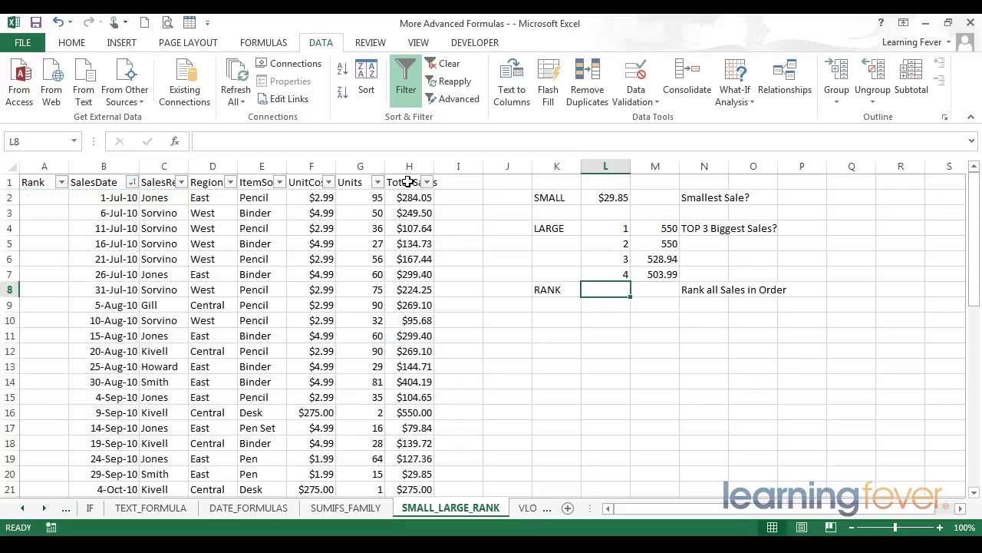
Start a RANK formula in A2 with H2 as the number to rank
click(51, 198)
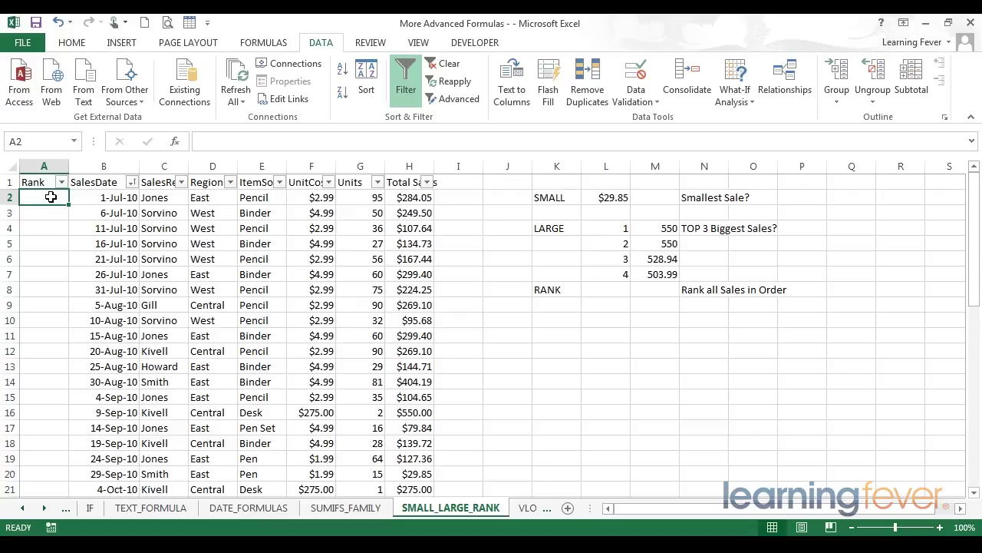
click(409, 166)
click(409, 199)
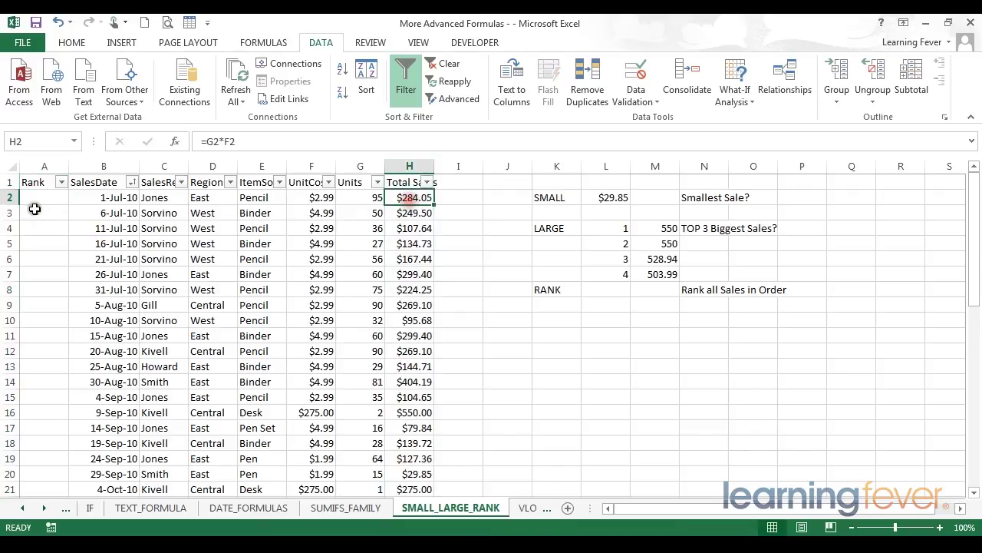
click(35, 201)
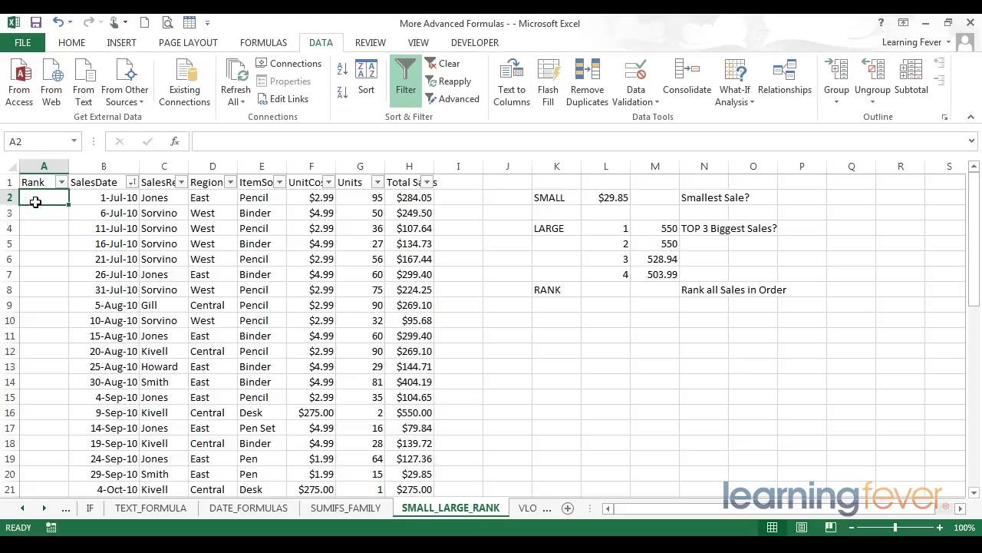
text(=rank()
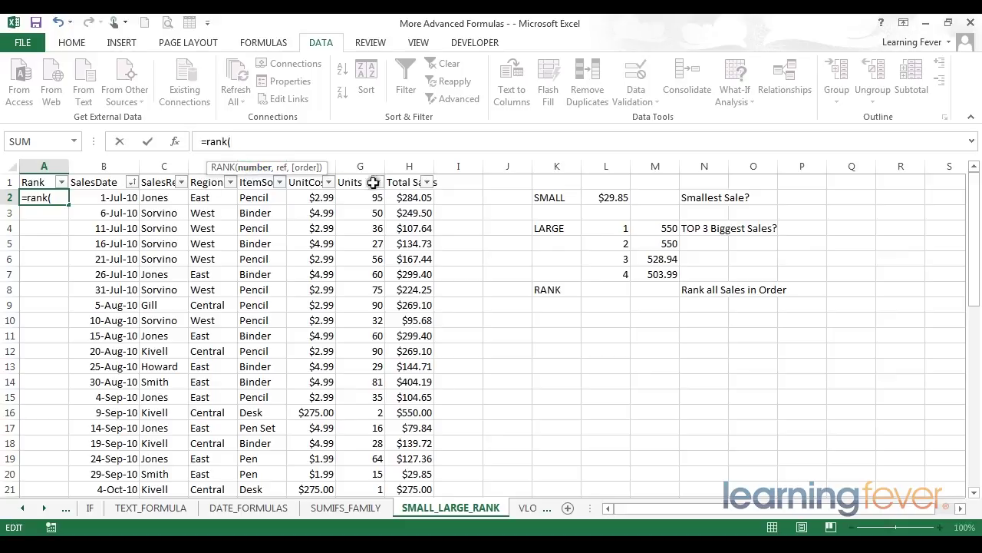
click(407, 196)
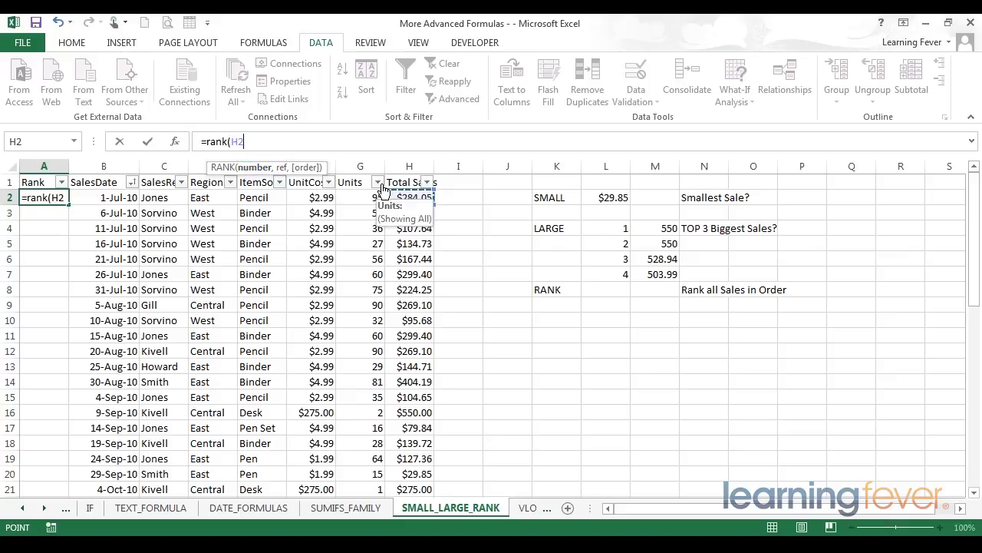
text(,)
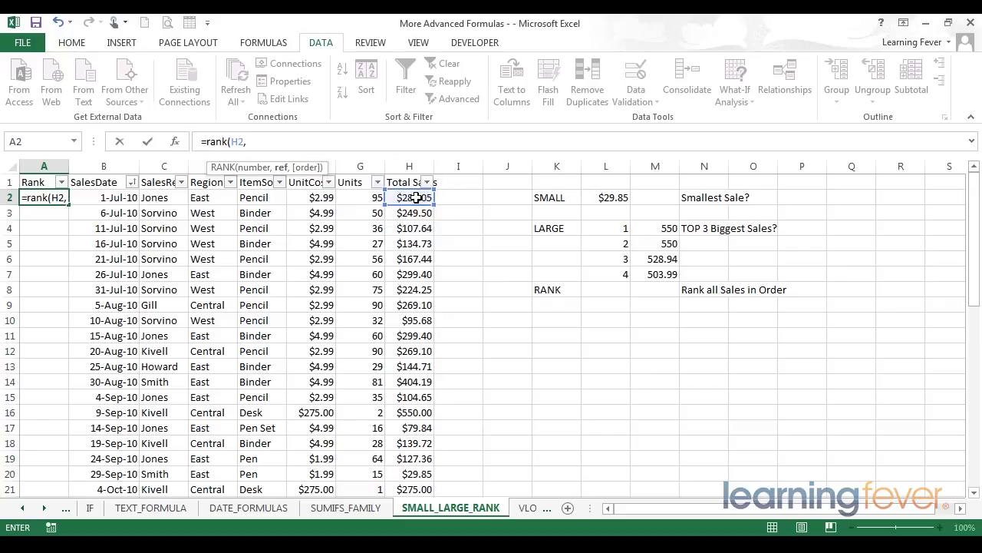
Complete A2's RANK formula with the absolute reference $H$2:$H$49 and descending order 0, and fill it down to A49
drag(415, 195, 418, 363)
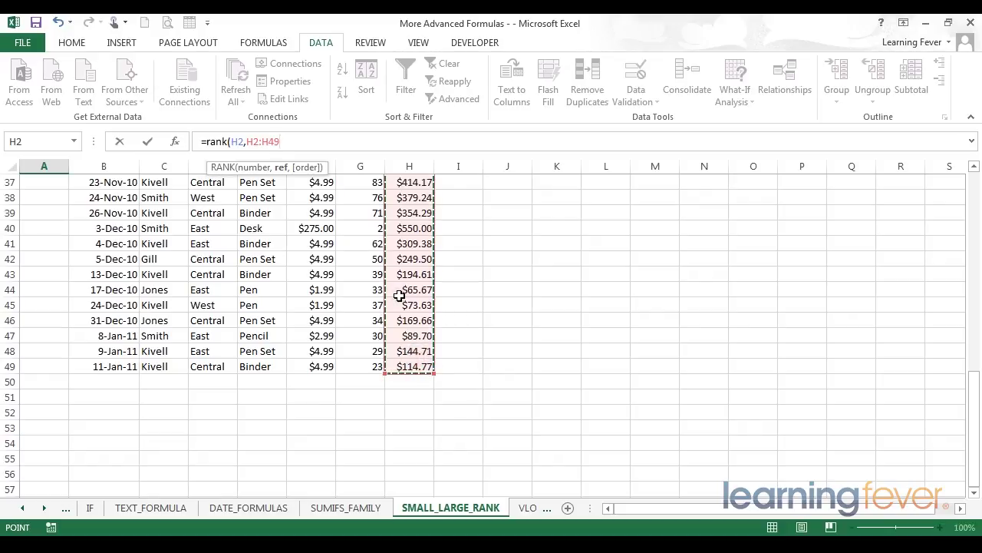
key(F4)
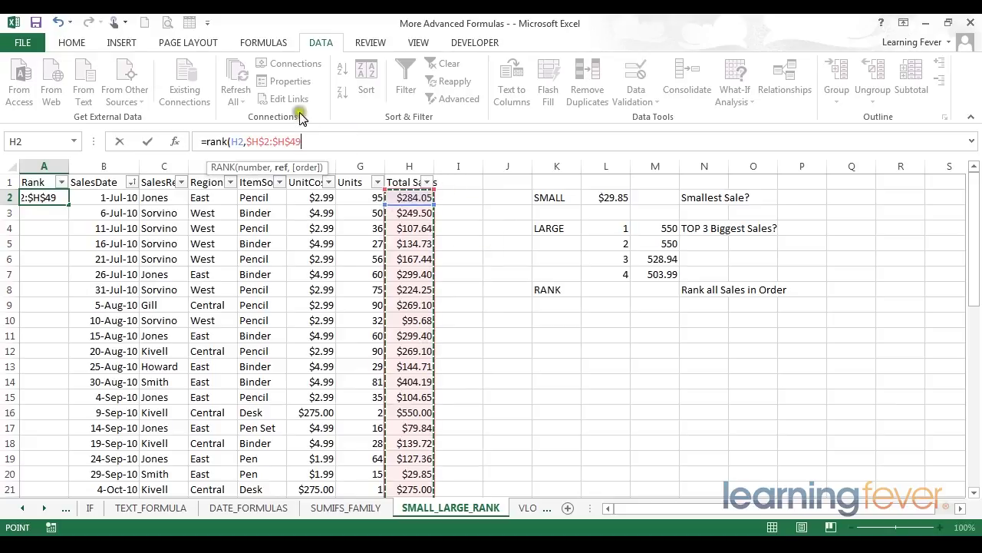
click(238, 142)
click(308, 141)
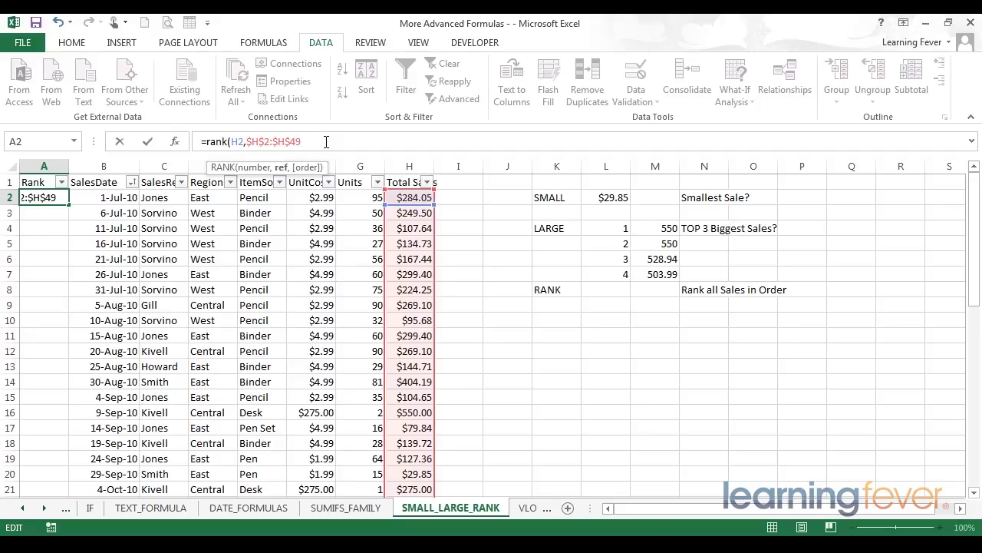
text(,)
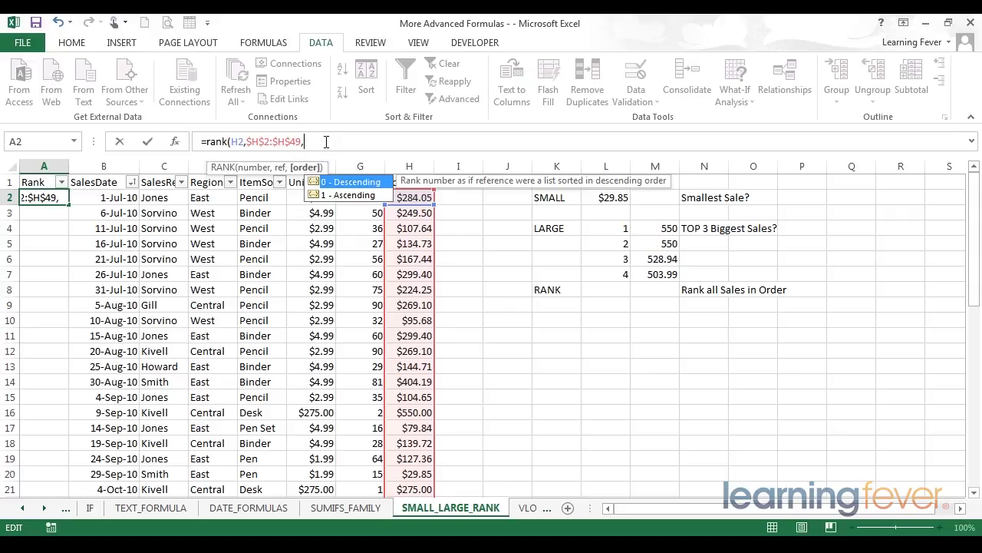
text(0))
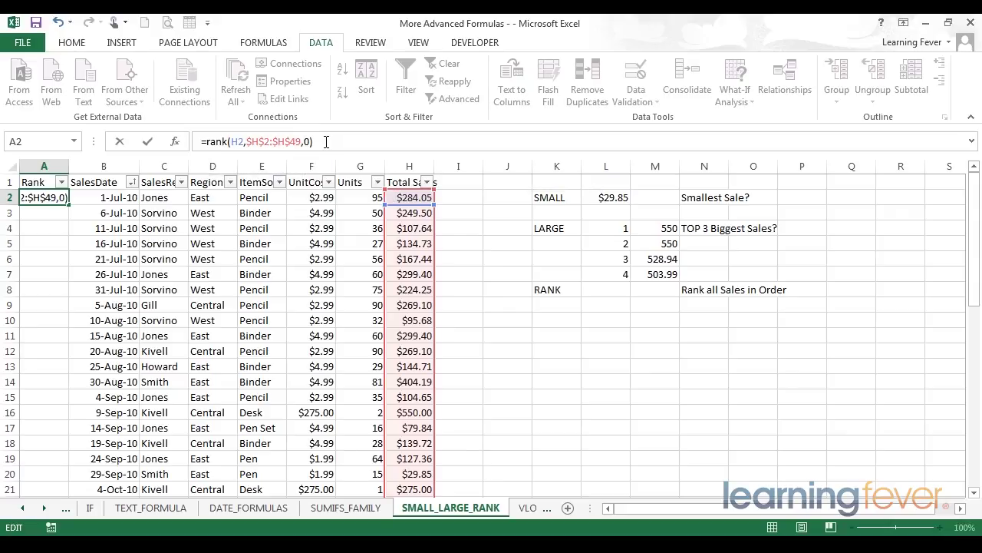
key(Return)
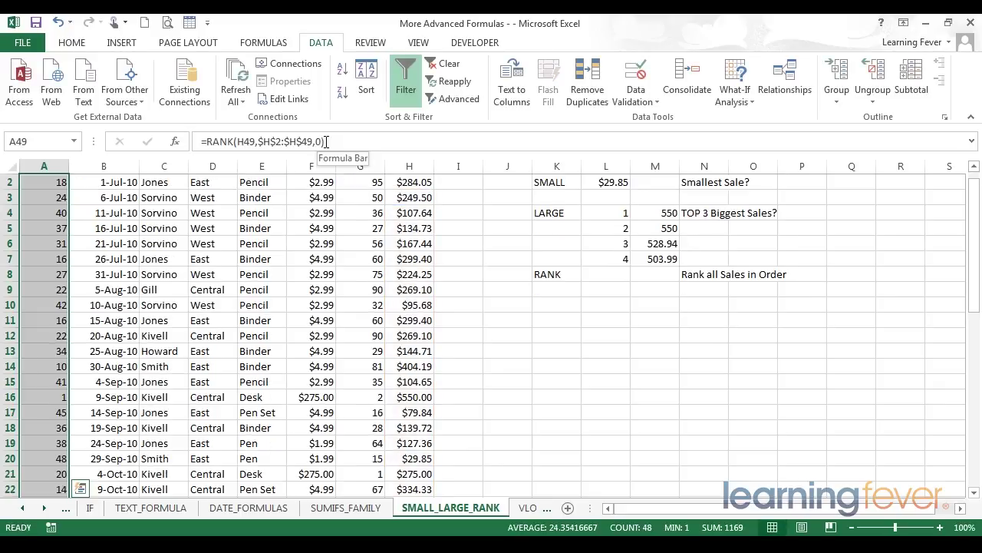
Check the rank in A16 against the record's Total Sales in H16
click(34, 399)
drag(34, 398, 407, 396)
click(408, 396)
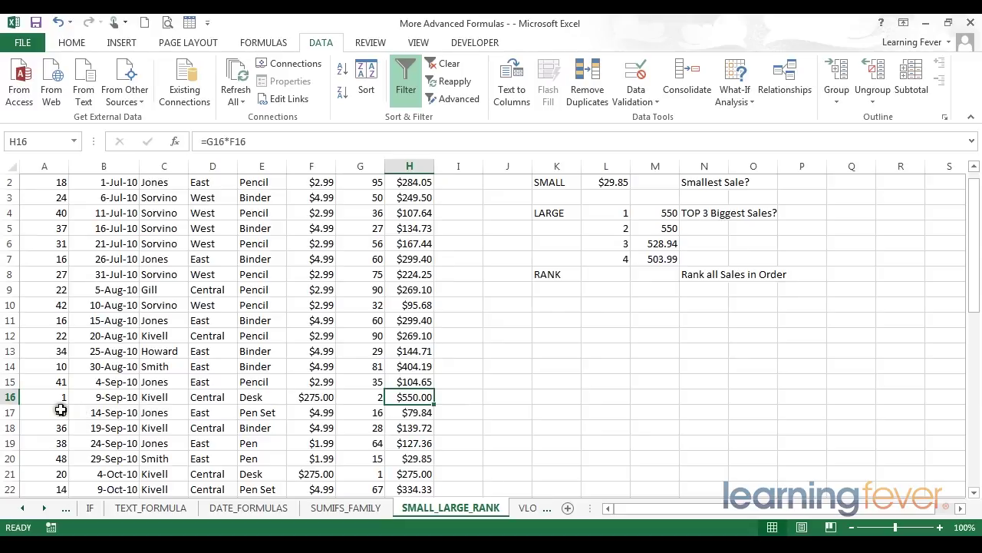
Sort the sales table by Total Sales from largest to smallest and compare the ranks with the sales in rows 2 to 7
key(ctrl+Up)
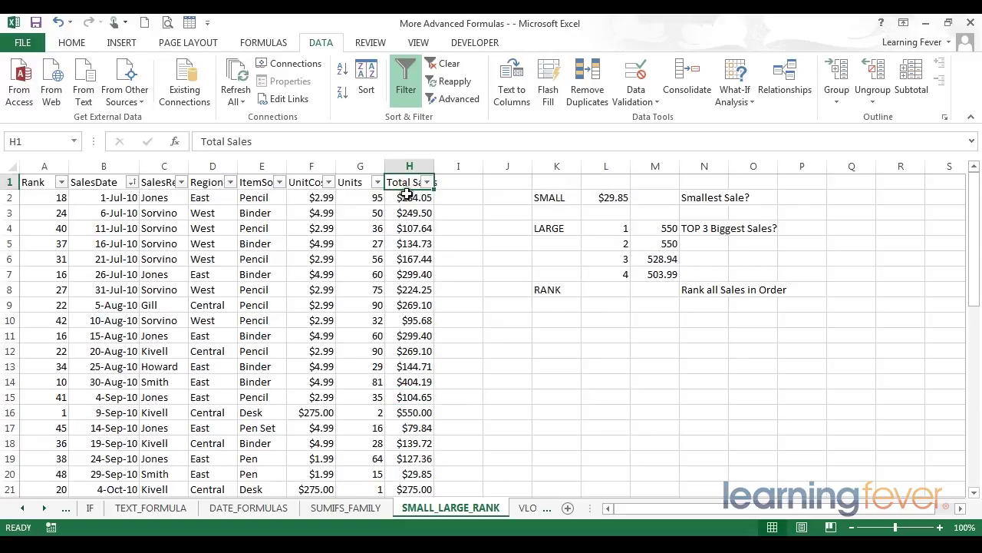
click(404, 198)
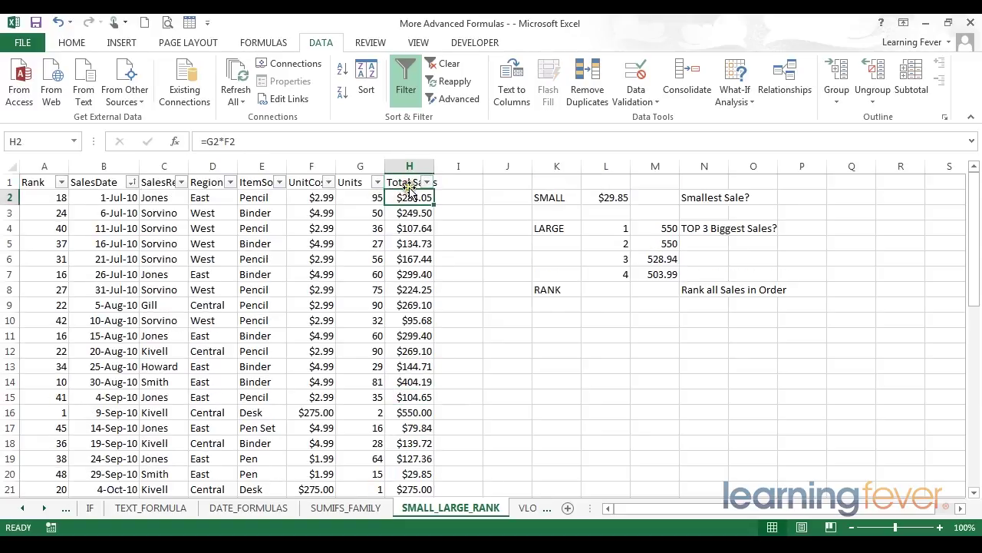
click(342, 92)
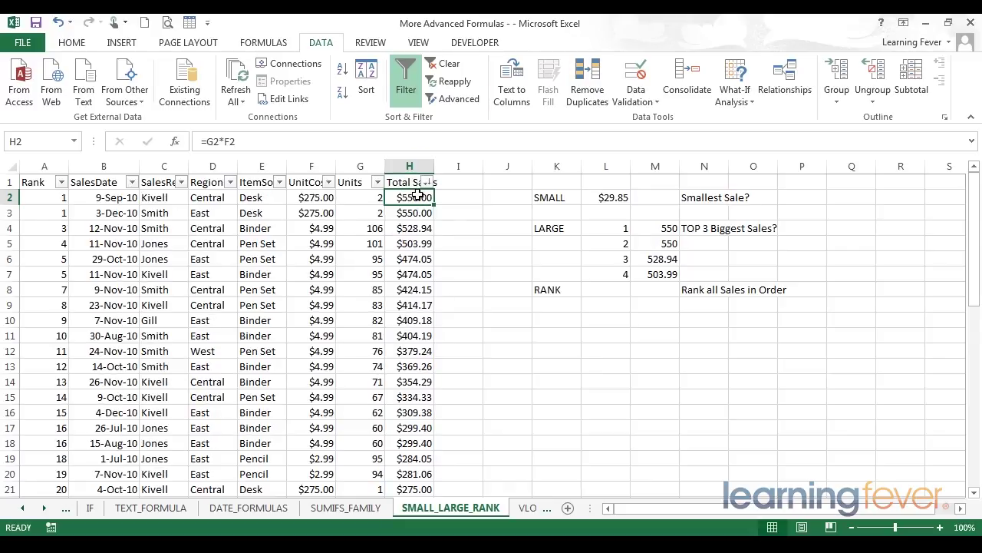
mouse_move(423, 211)
mouse_down()
mouse_move(145, 189)
mouse_move(49, 196)
mouse_move(48, 227)
mouse_move(421, 228)
mouse_up()
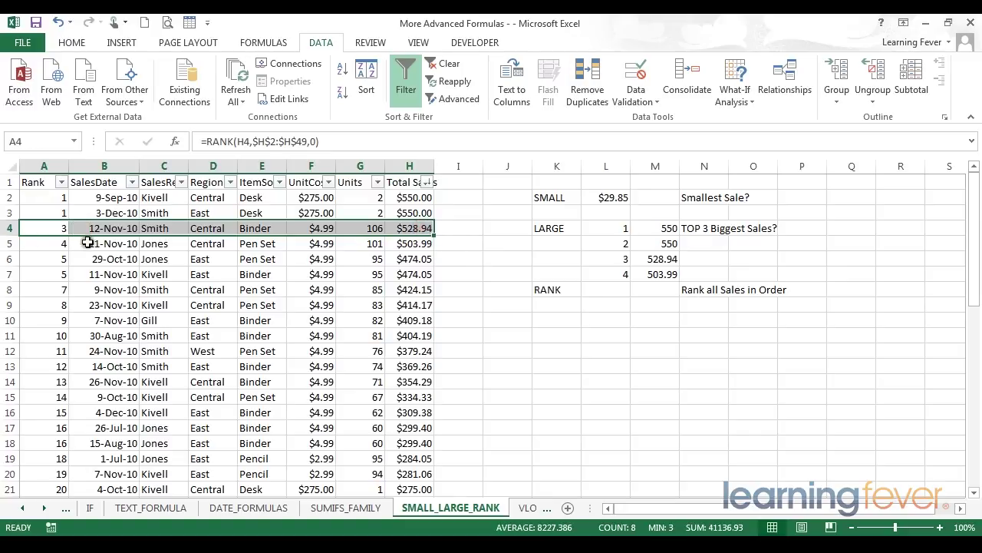
drag(56, 264, 66, 274)
drag(405, 259, 407, 269)
drag(61, 261, 58, 276)
Undo the Total Sales sort and clear the table selection
click(428, 184)
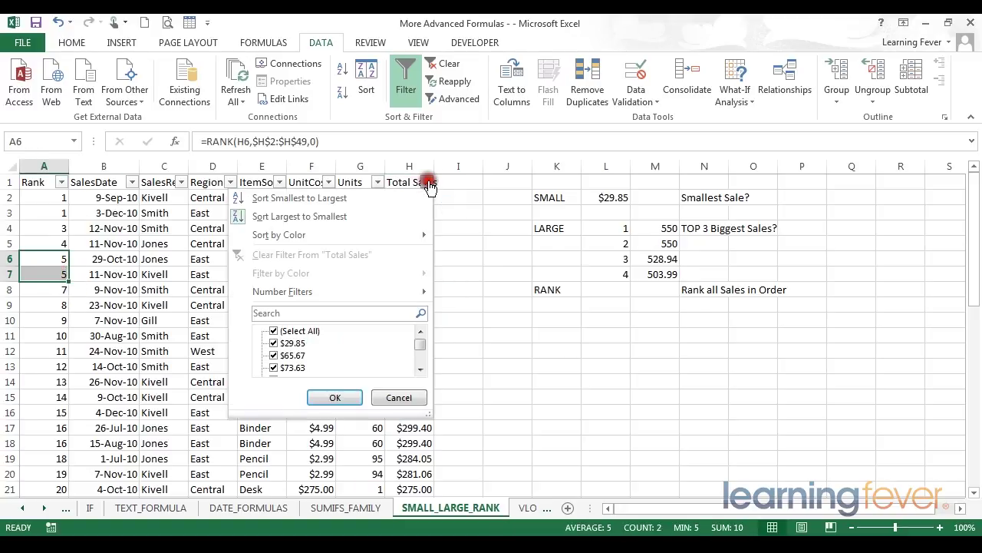
click(392, 395)
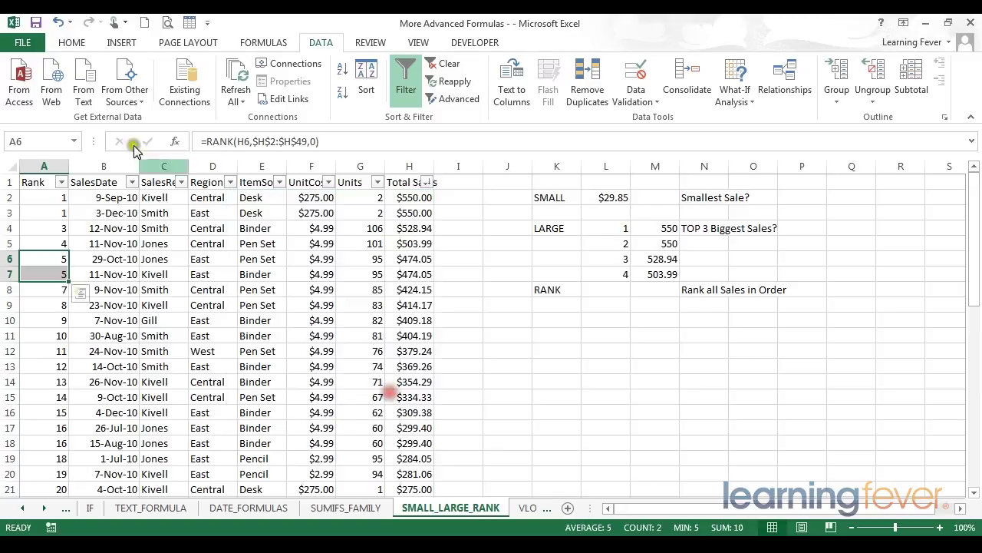
click(60, 22)
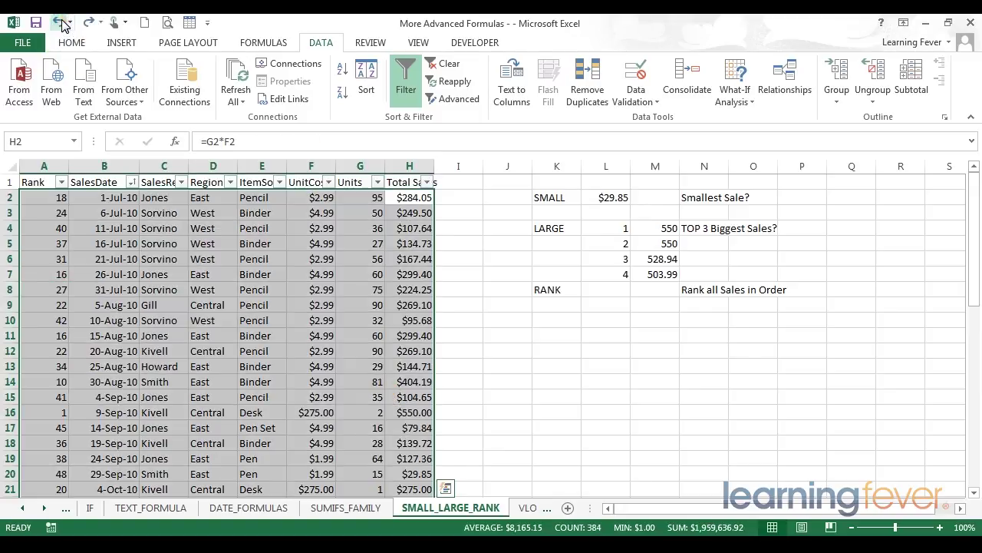
click(77, 293)
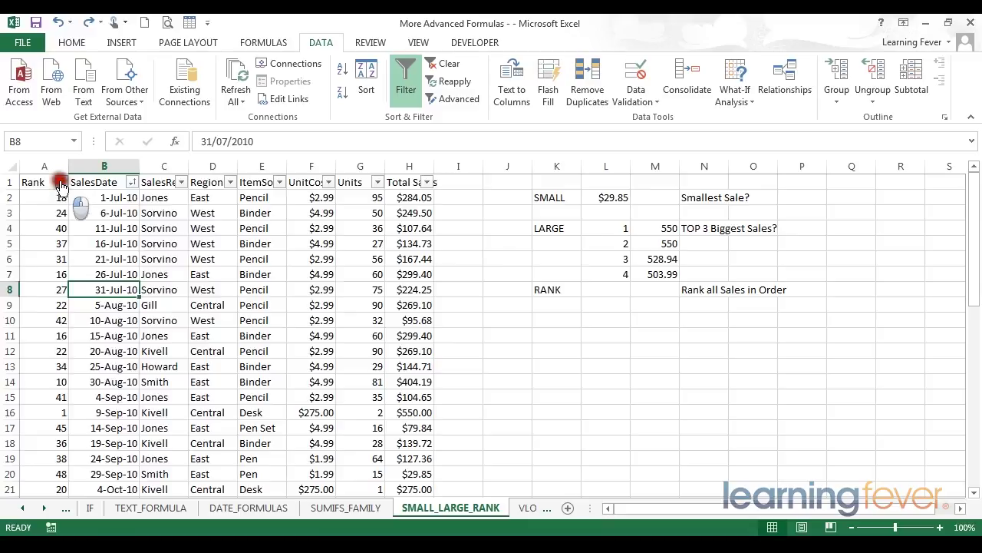
Filter the Rank column to show only ranks 1, 3 and 4, and select the filtered records with their headers
click(61, 183)
click(45, 331)
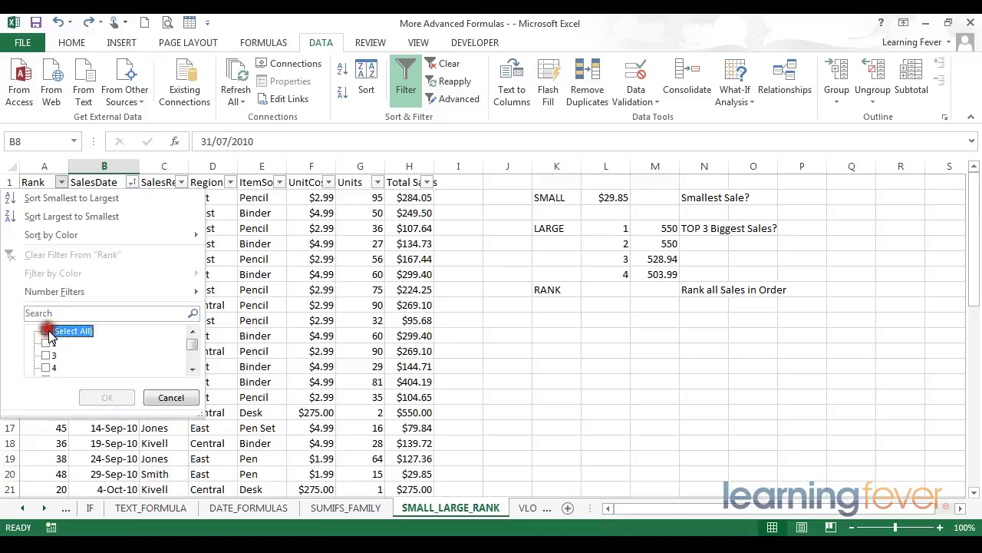
click(46, 343)
click(46, 355)
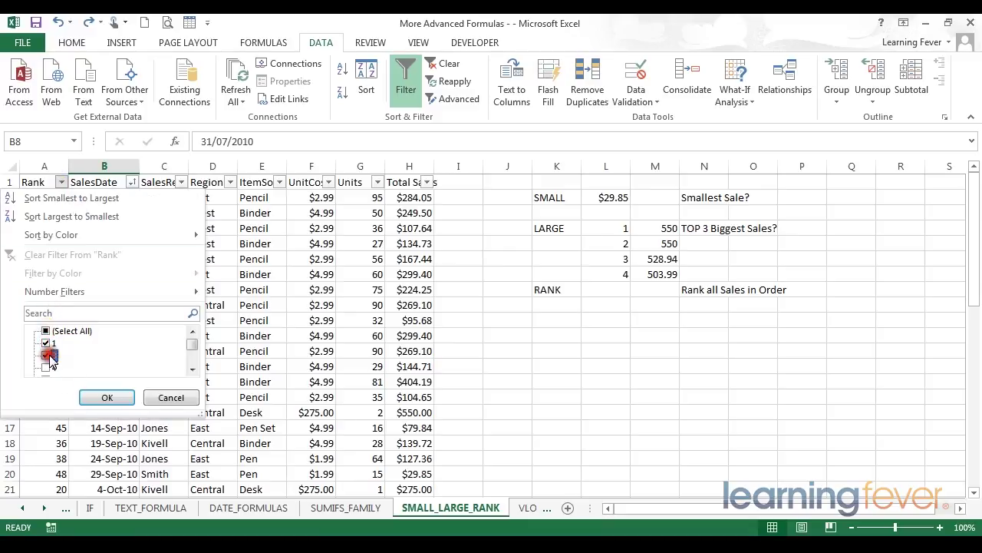
click(47, 367)
click(104, 397)
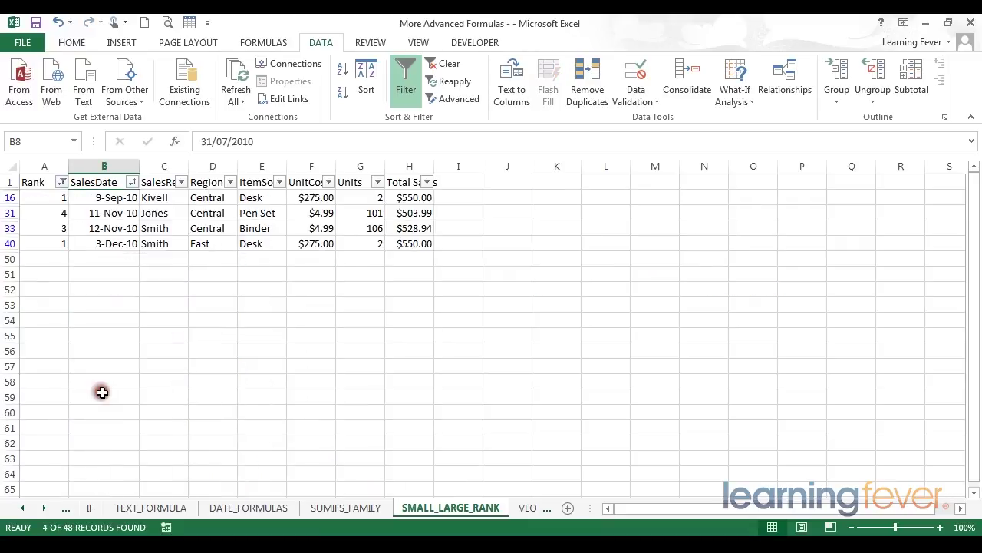
drag(414, 184, 43, 244)
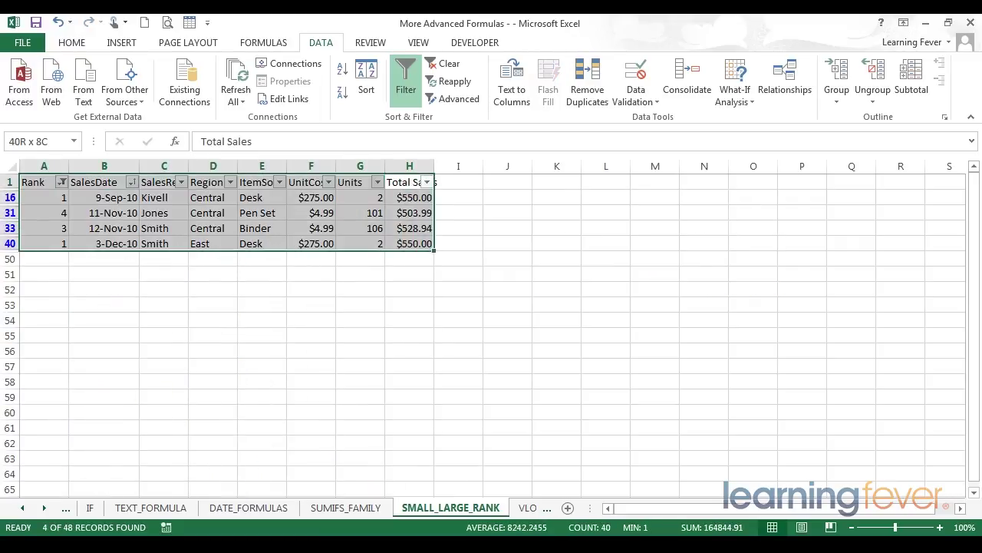